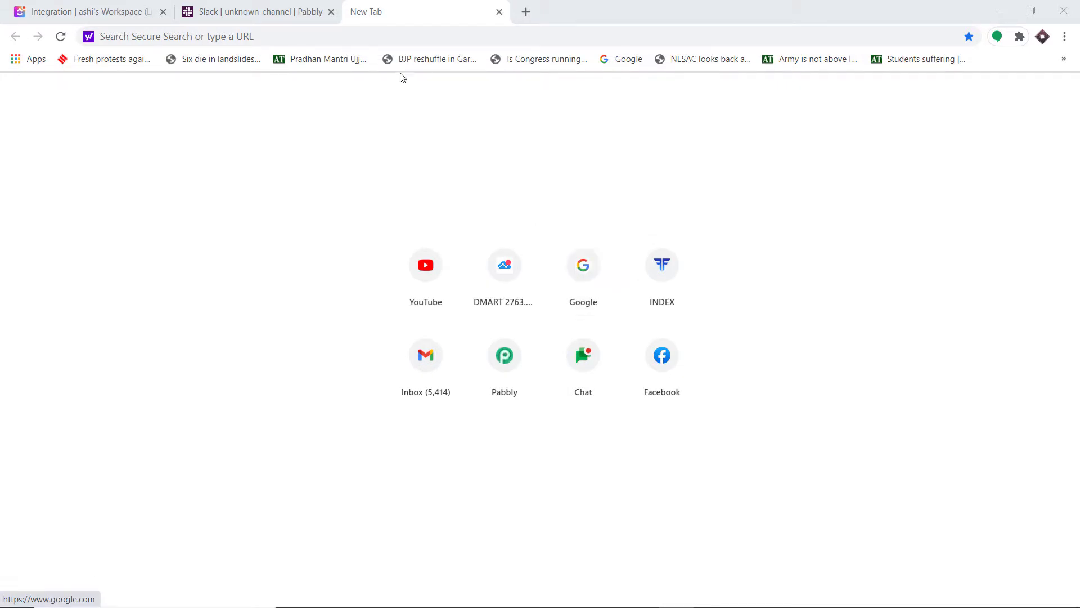
Go from pabbly.com to the Pabbly Connect product page and sign in to All Apps
left_click(388, 37)
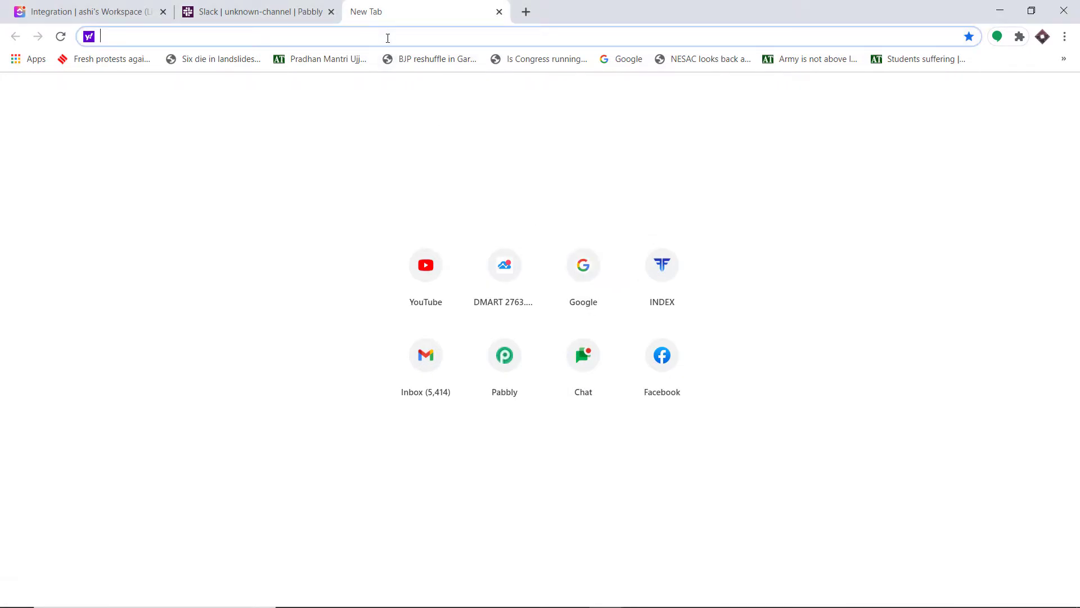
type("pabbly.com")
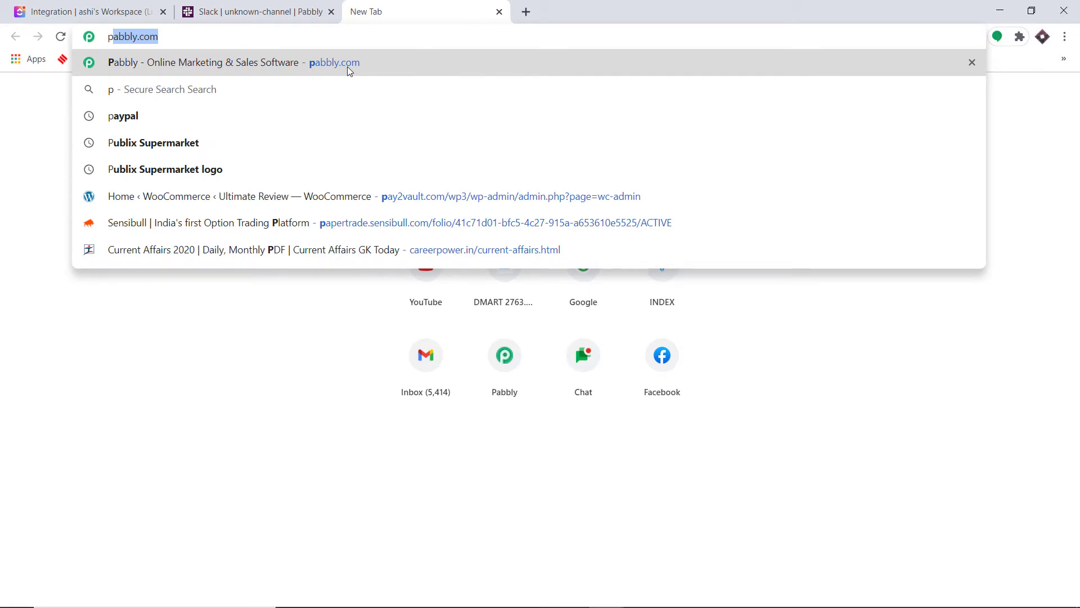
left_click(349, 66)
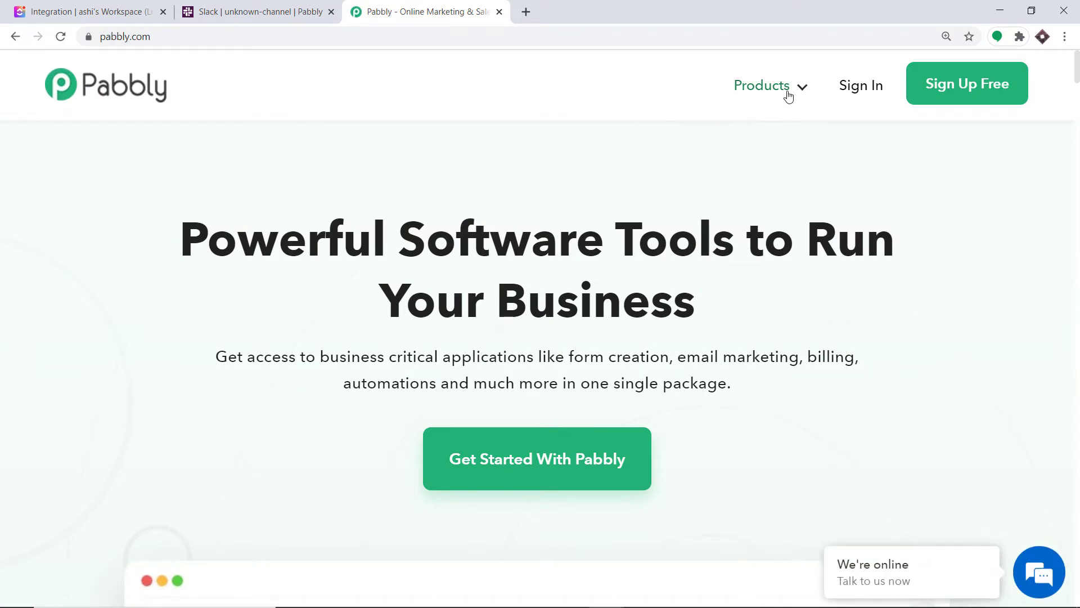
mouse_move(786, 92)
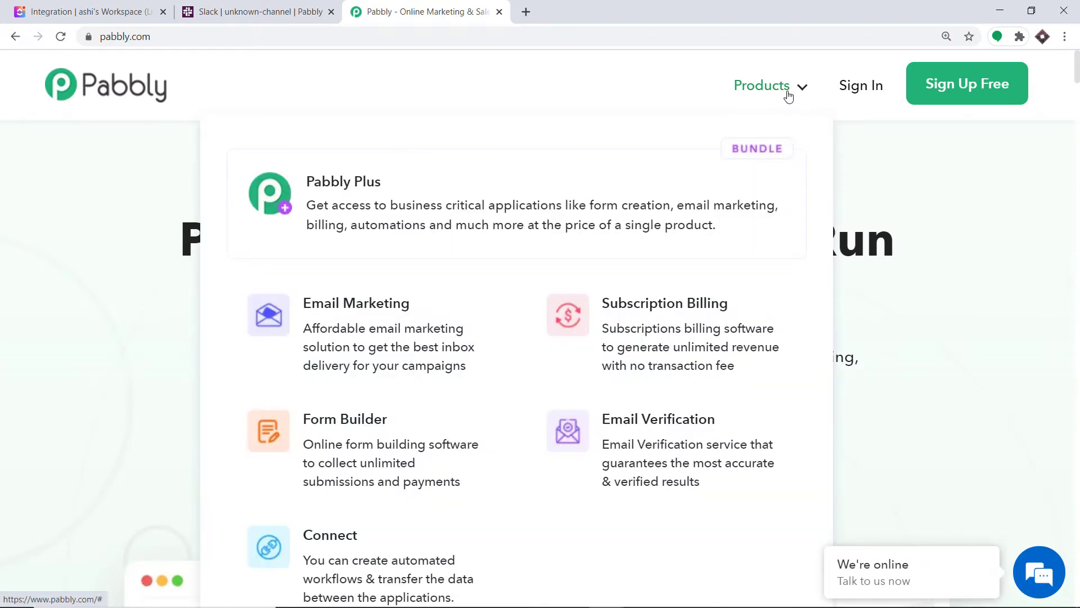
left_click(423, 562)
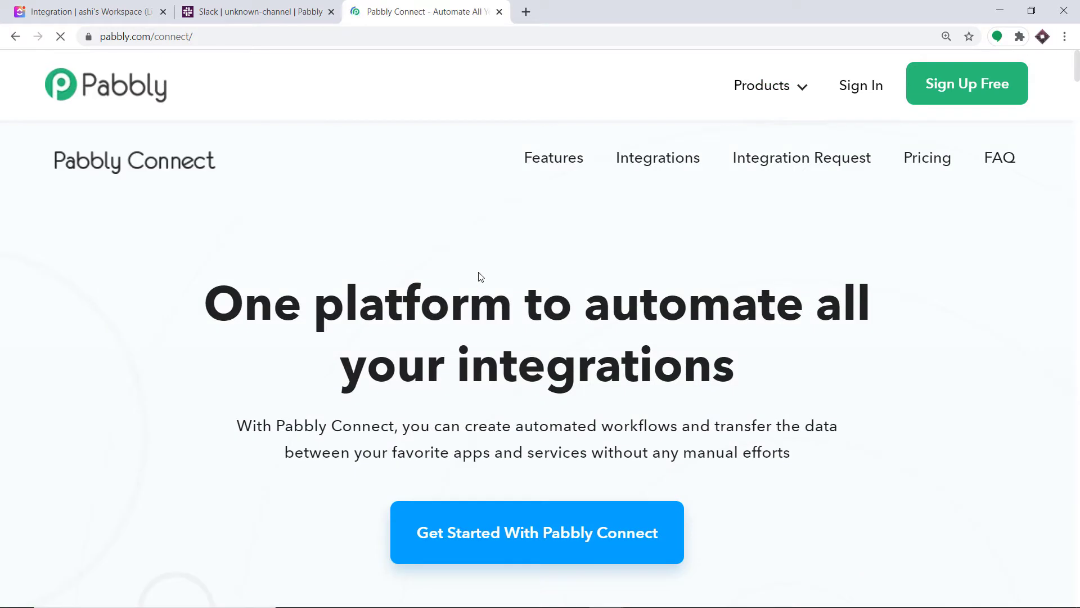
left_click(864, 90)
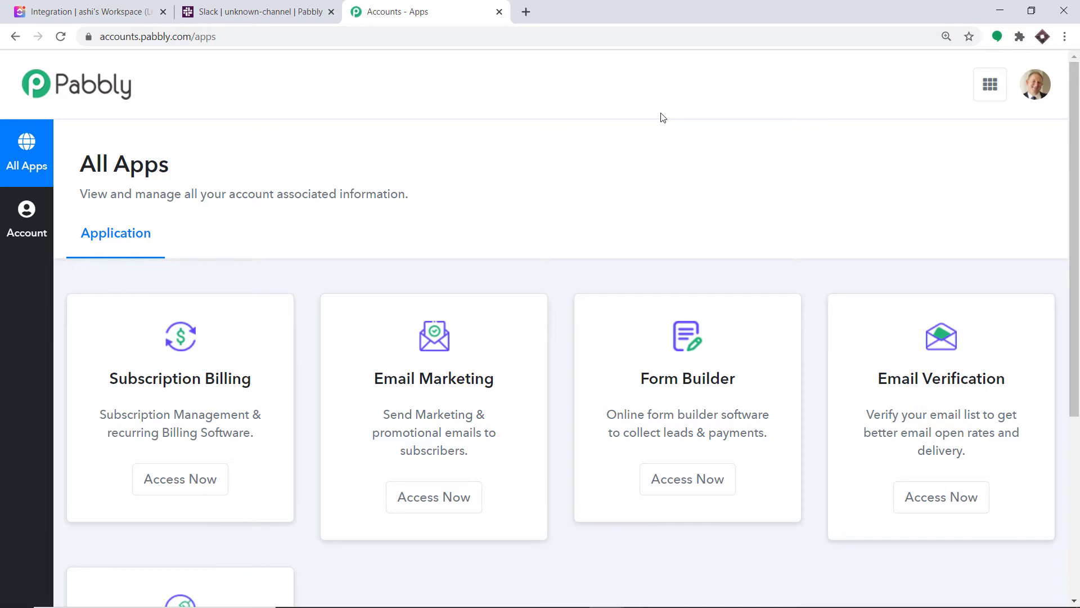
Launch Pabbly Connect from the apps list and start a new workflow named 'ClickUp To Slack'
scroll(572, 125, "down", 5)
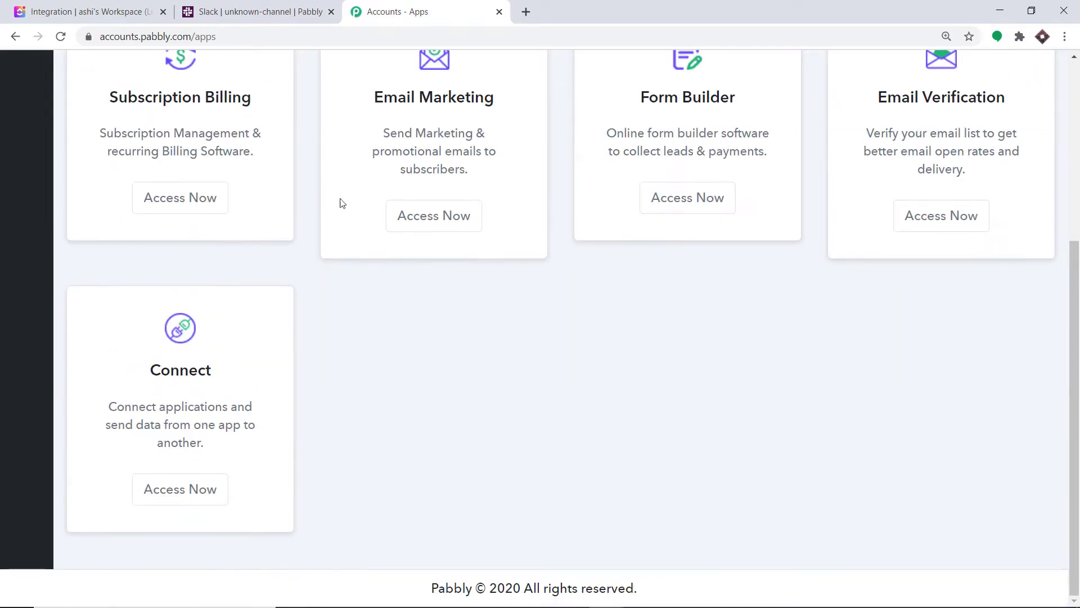
left_click(164, 490)
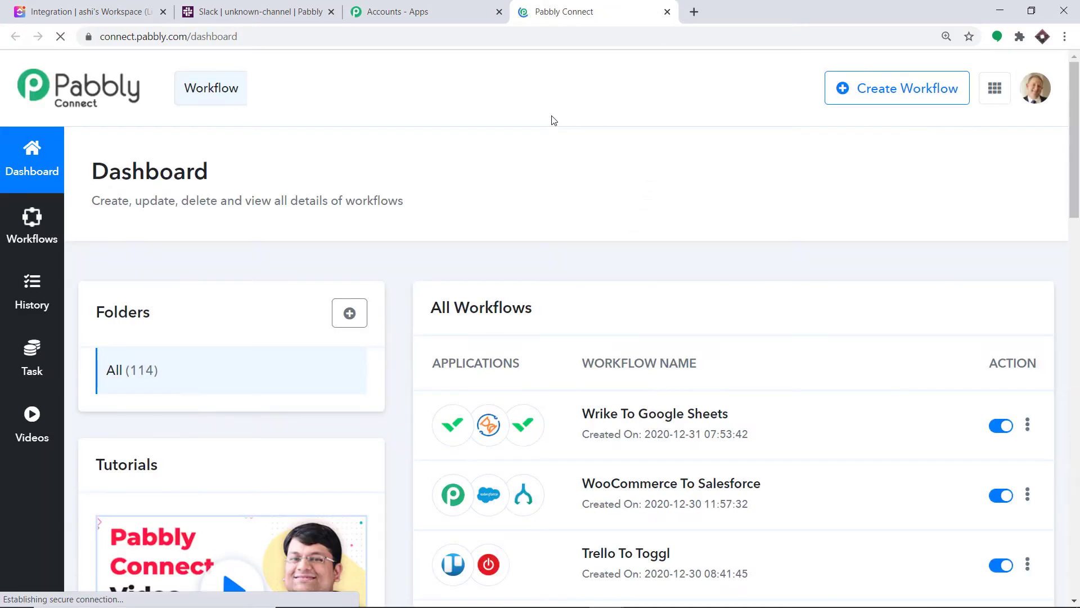
left_click(886, 96)
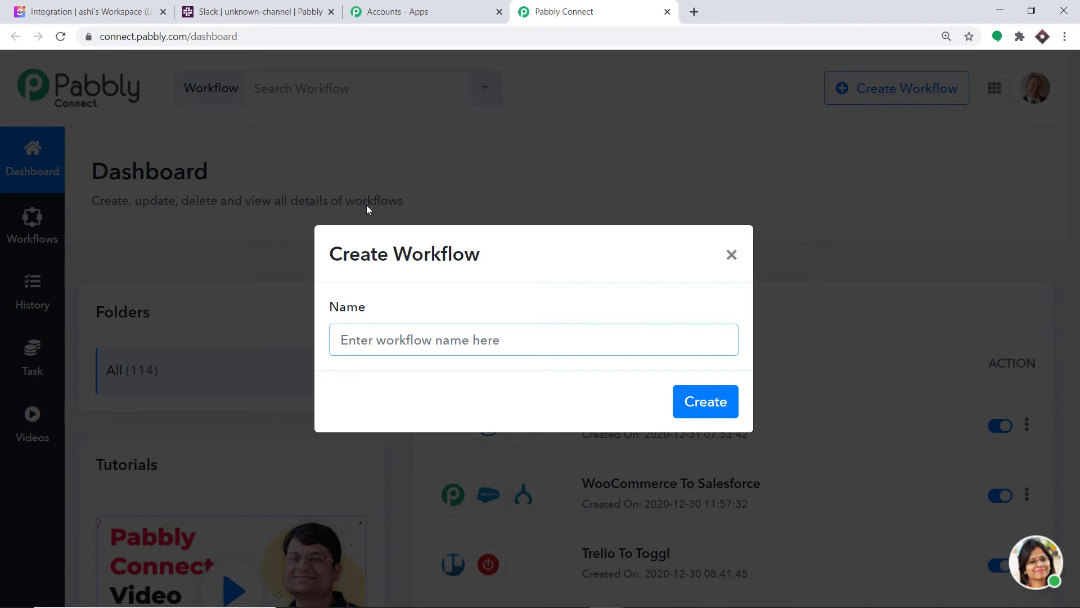
type("ClickU")
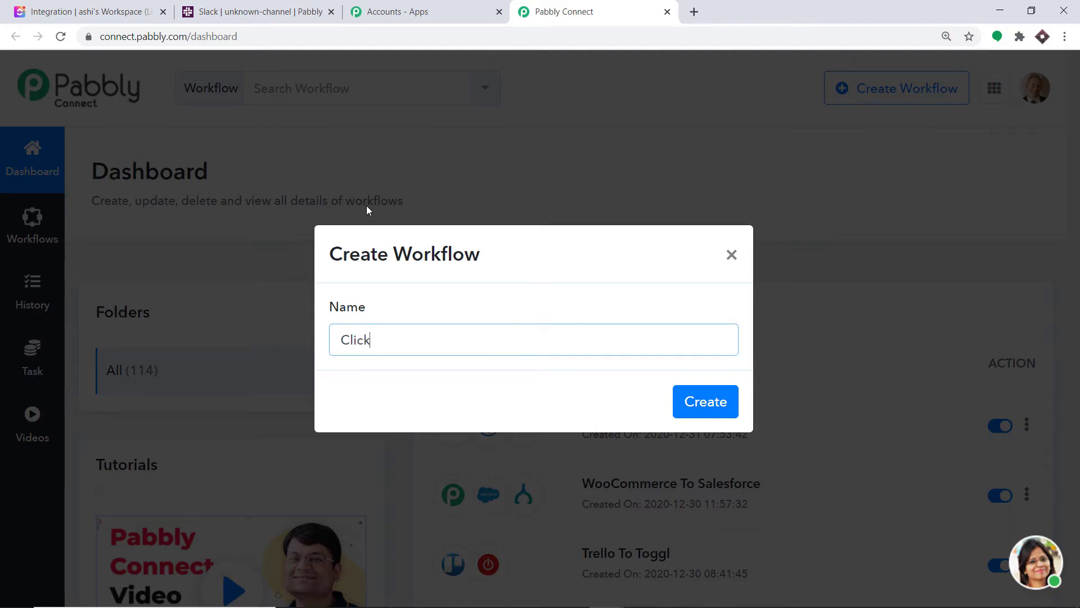
type("p To Slack")
Create the ClickUp To Slack workflow and choose ClickUp as the trigger app
left_click(706, 404)
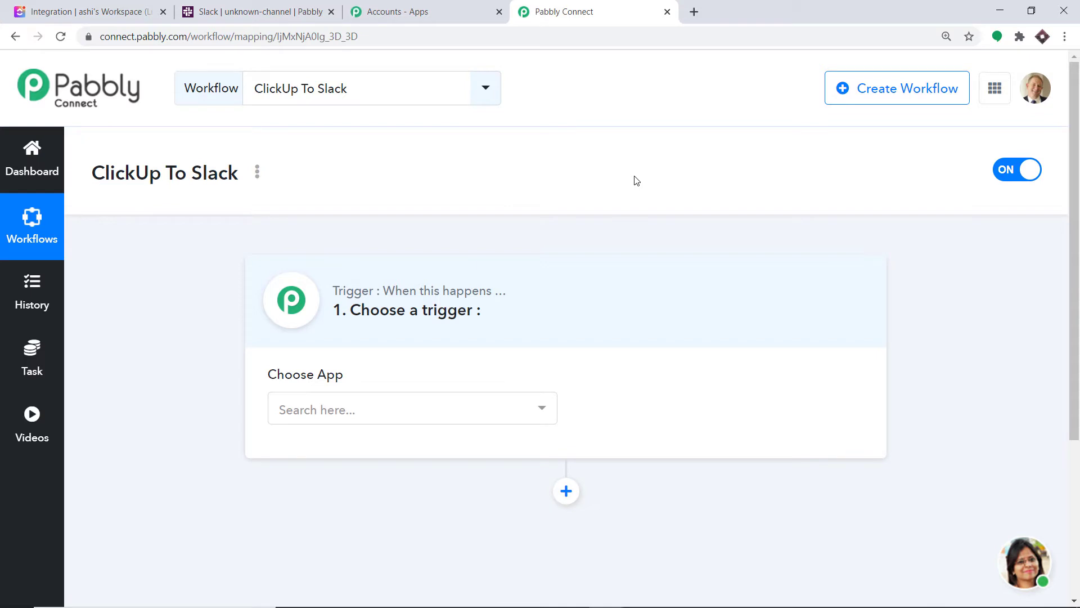
left_click(395, 410)
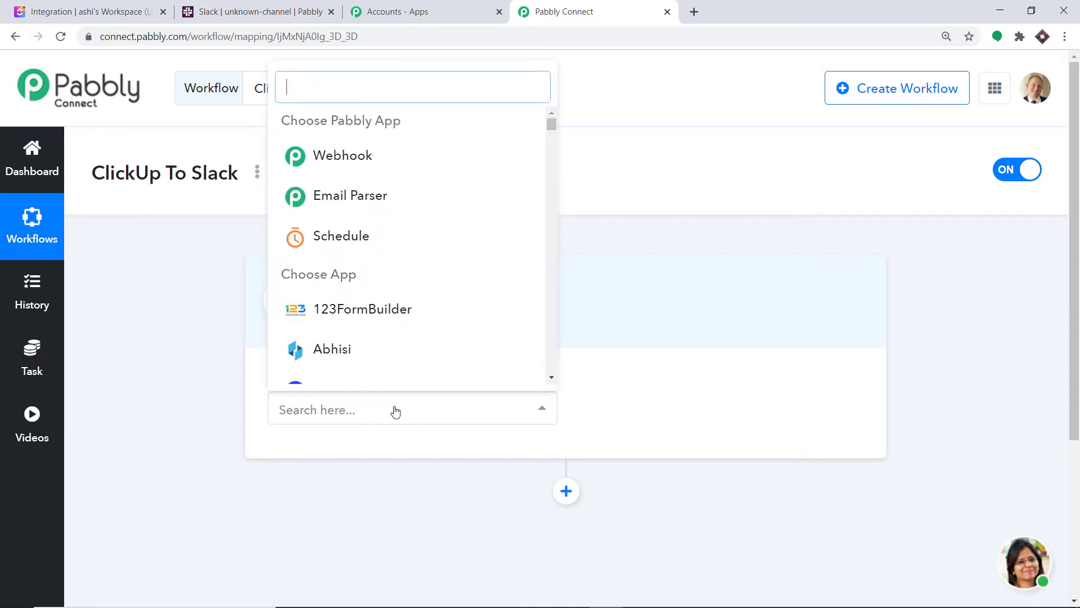
type("clic")
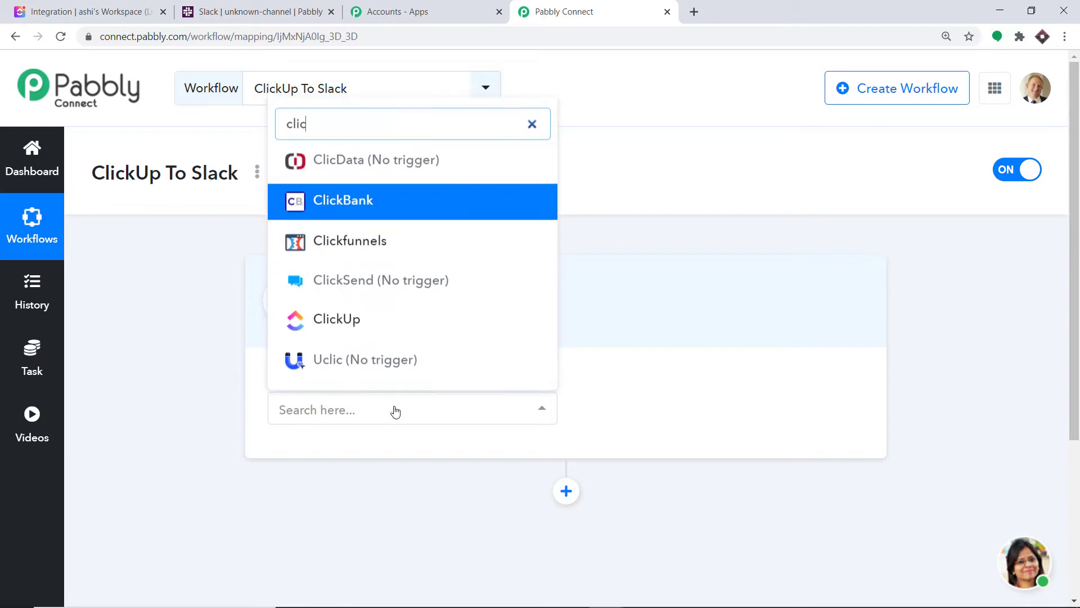
type("k")
left_click(347, 358)
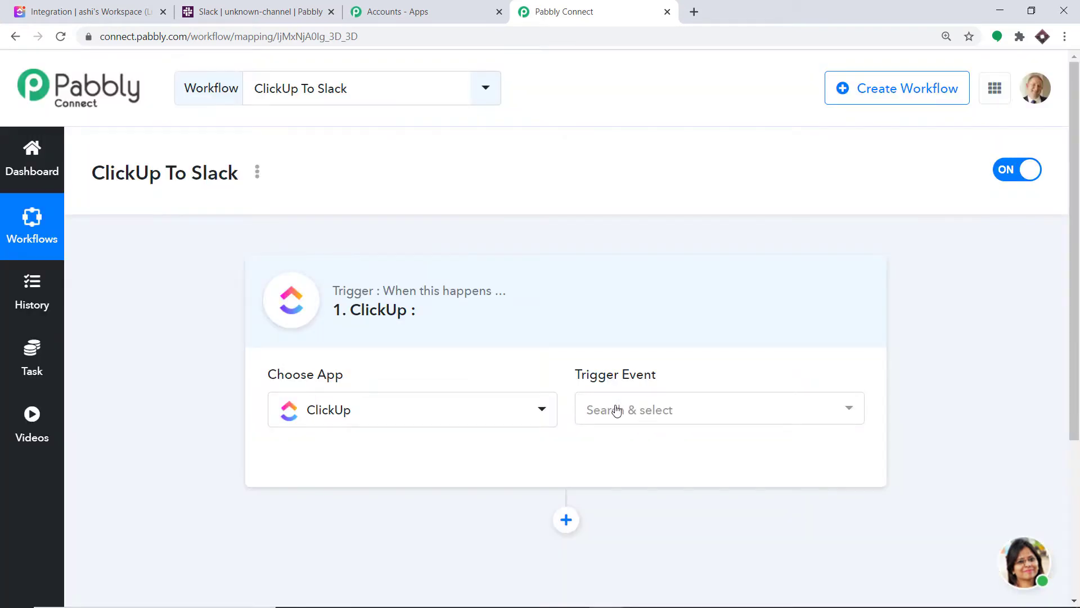
Set the ClickUp trigger event to New Task (Instant)
left_click(615, 411)
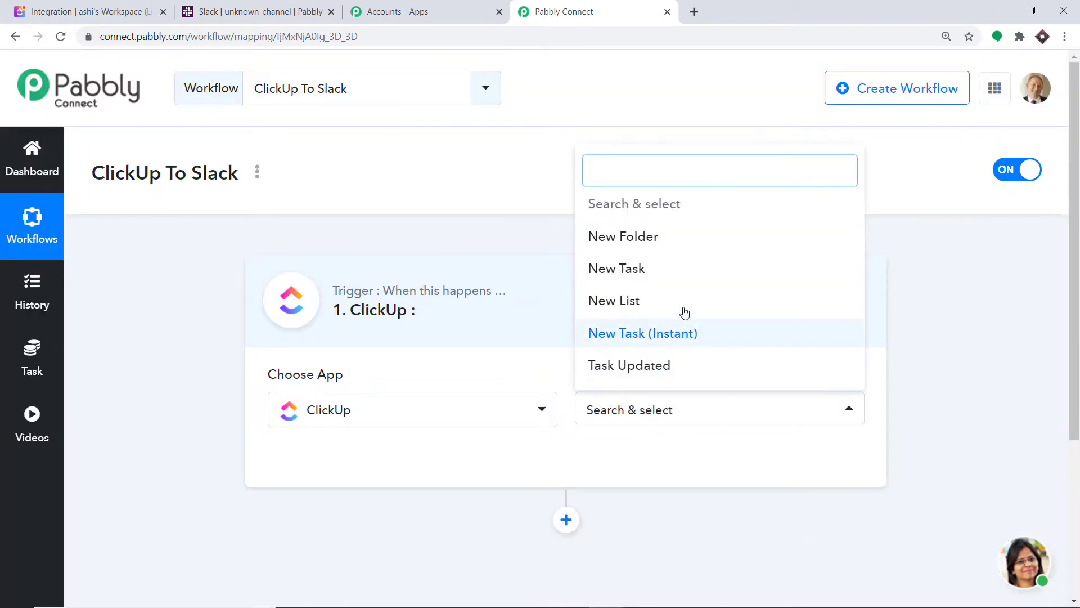
left_click(643, 336)
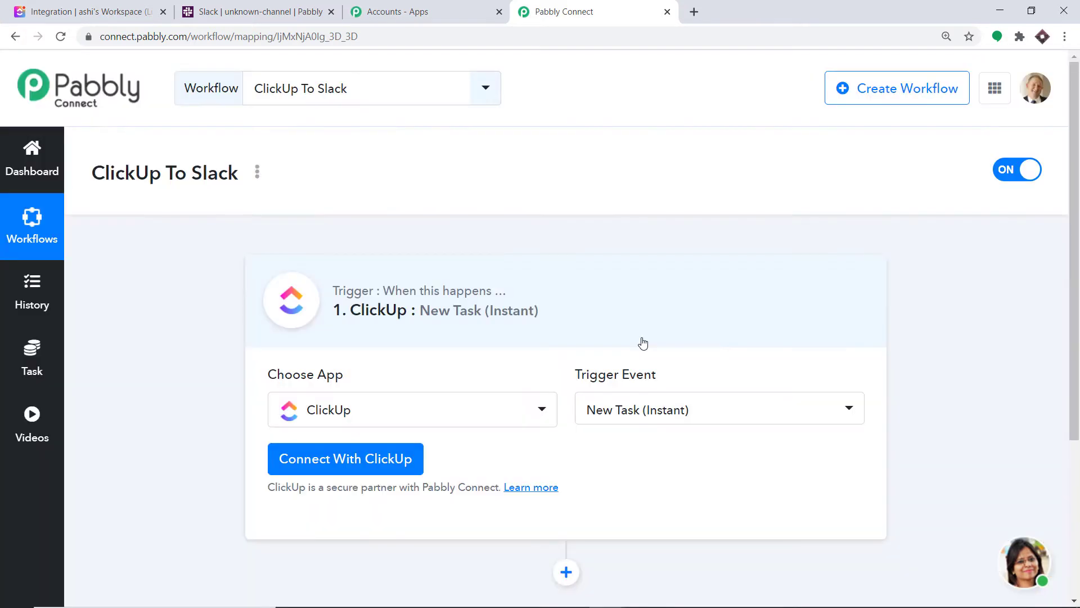
left_click(678, 409)
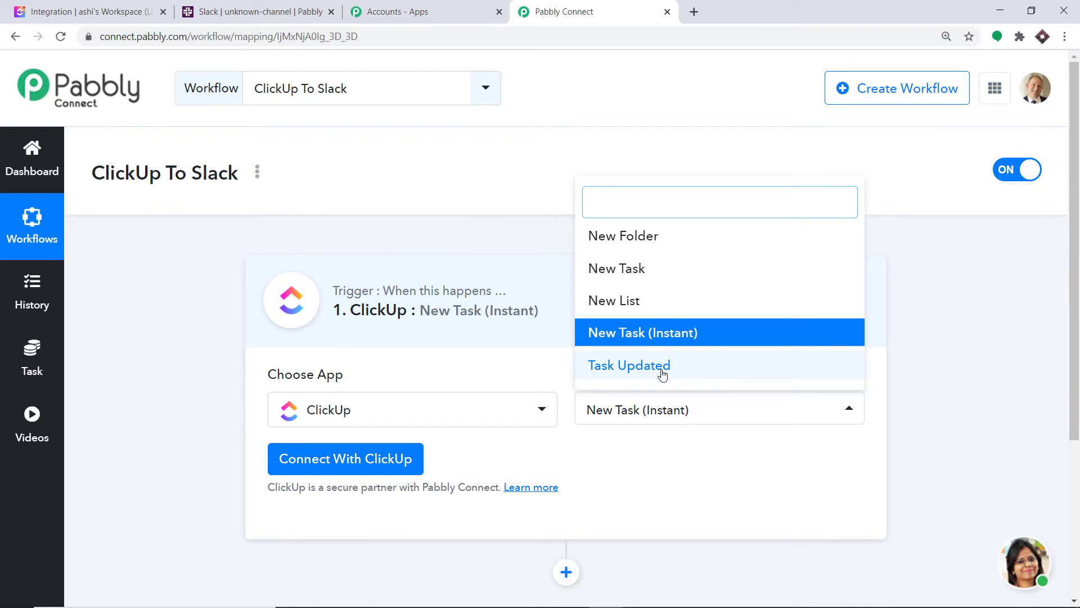
left_click(628, 445)
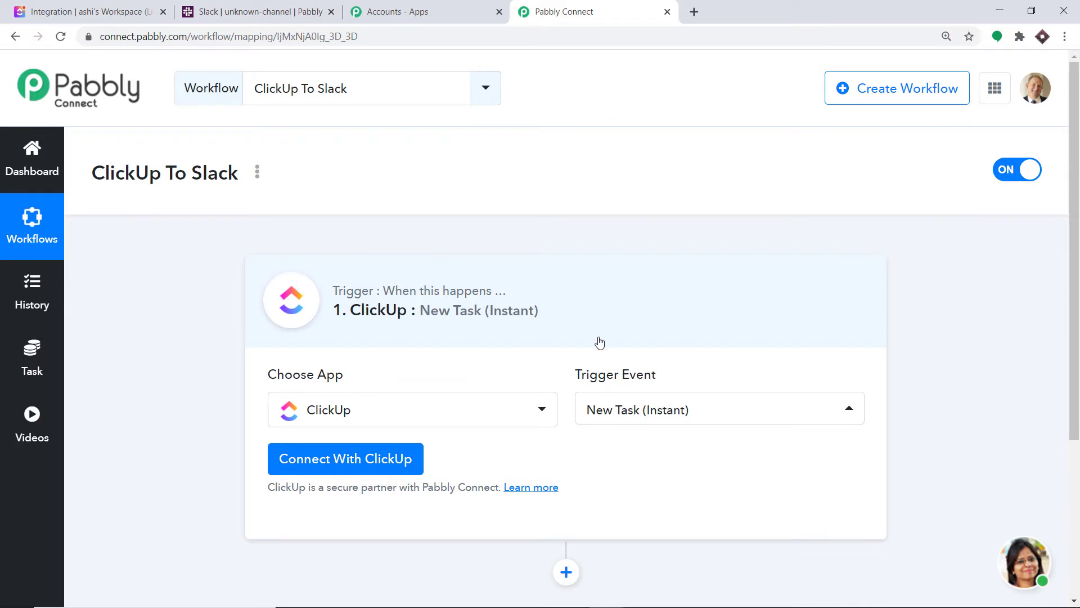
scroll(598, 340, "down", 3)
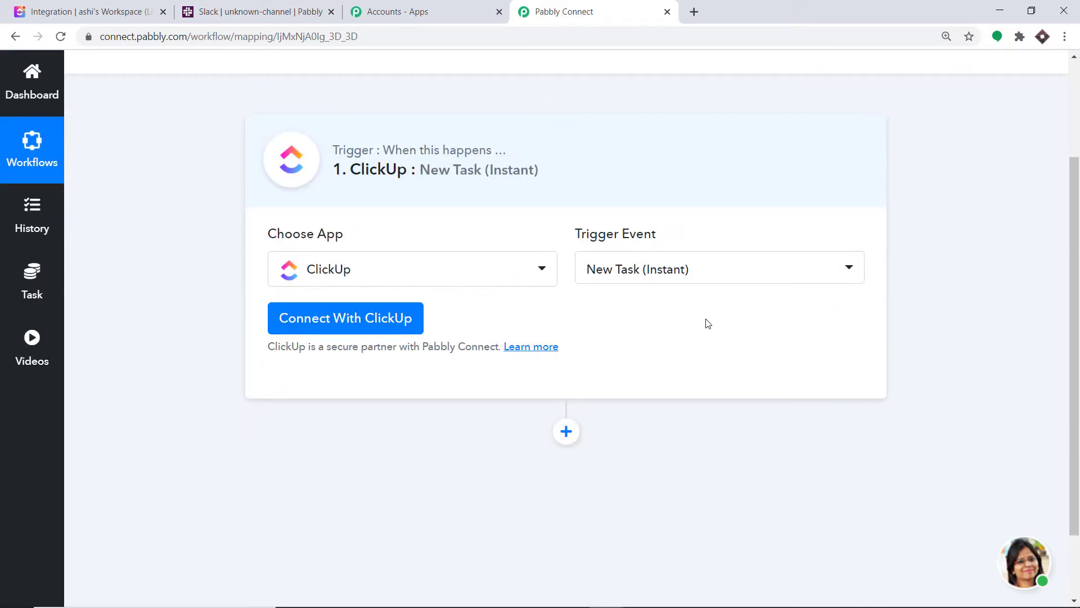
Open the ClickUp credentials form in Pabbly Connect, then switch to the ClickUp workspace
left_click(324, 319)
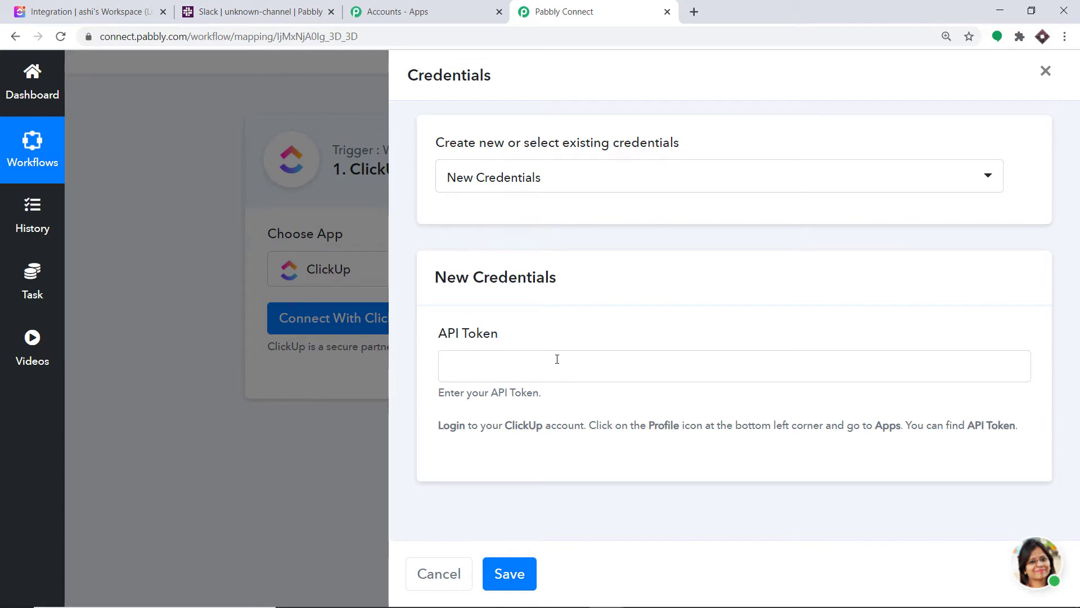
left_click(64, 7)
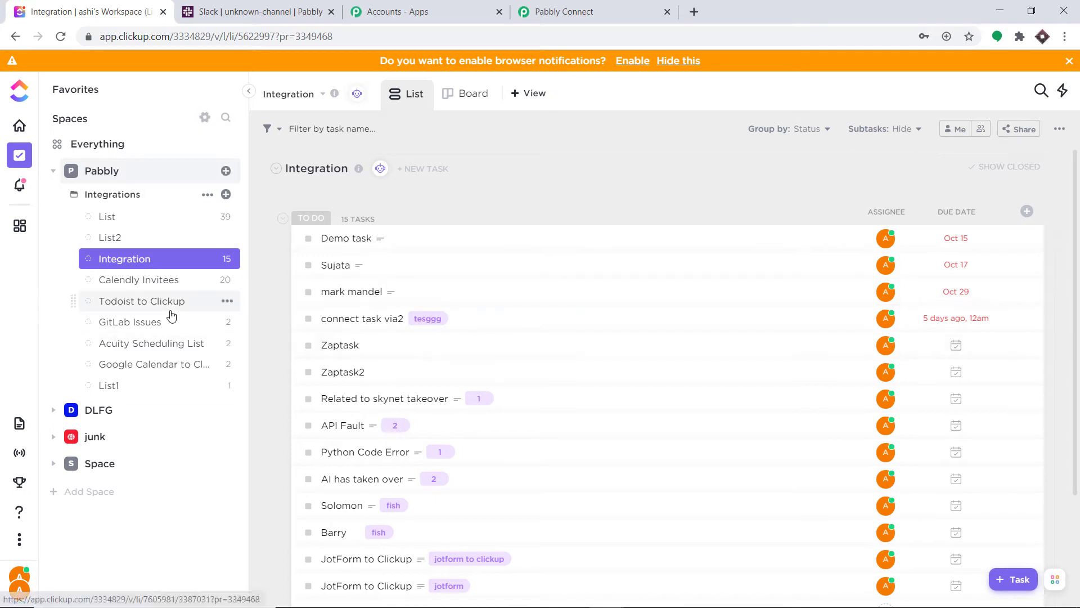
Copy the workspace API token from ClickUp's Apps settings and return to Pabbly Connect
left_click(20, 591)
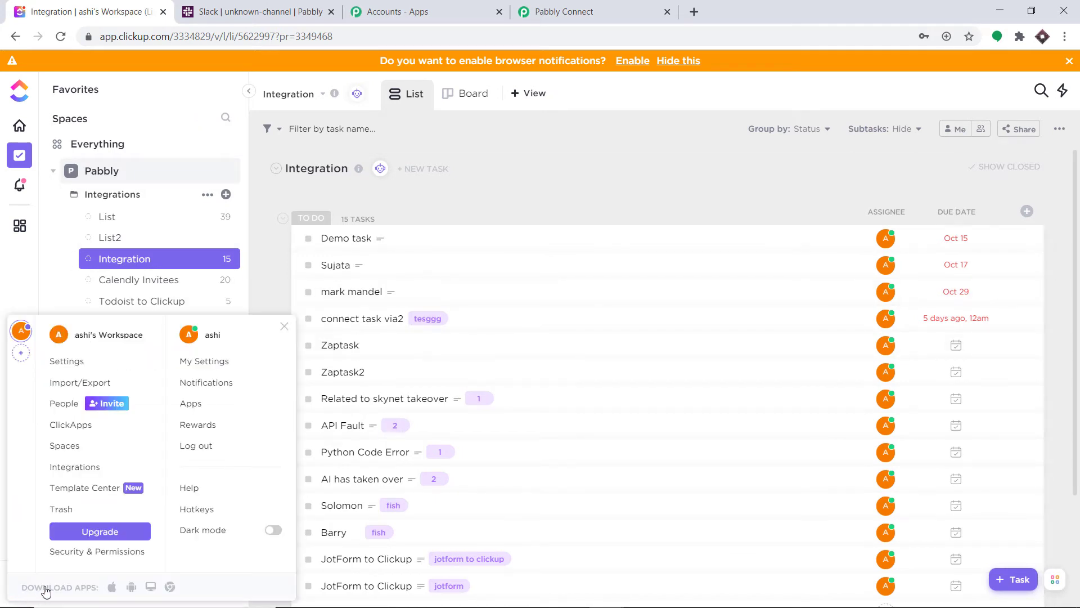
left_click(204, 404)
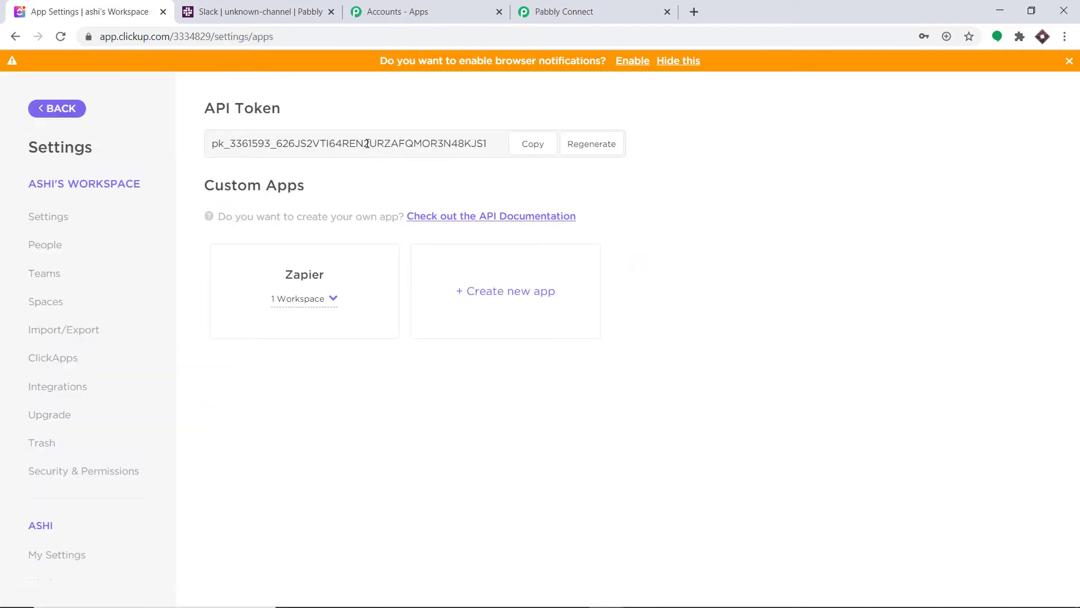
double_click(367, 143)
right_click(367, 144)
left_click(378, 152)
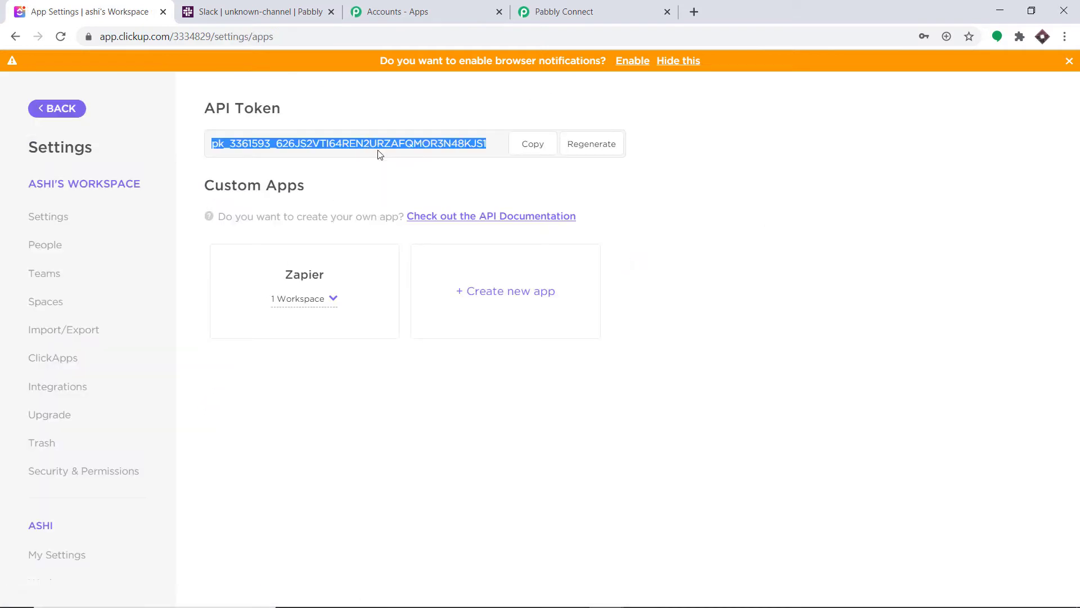
left_click(588, 8)
Paste the copied API token, save the ClickUp connection, and return to ClickUp settings
right_click(449, 361)
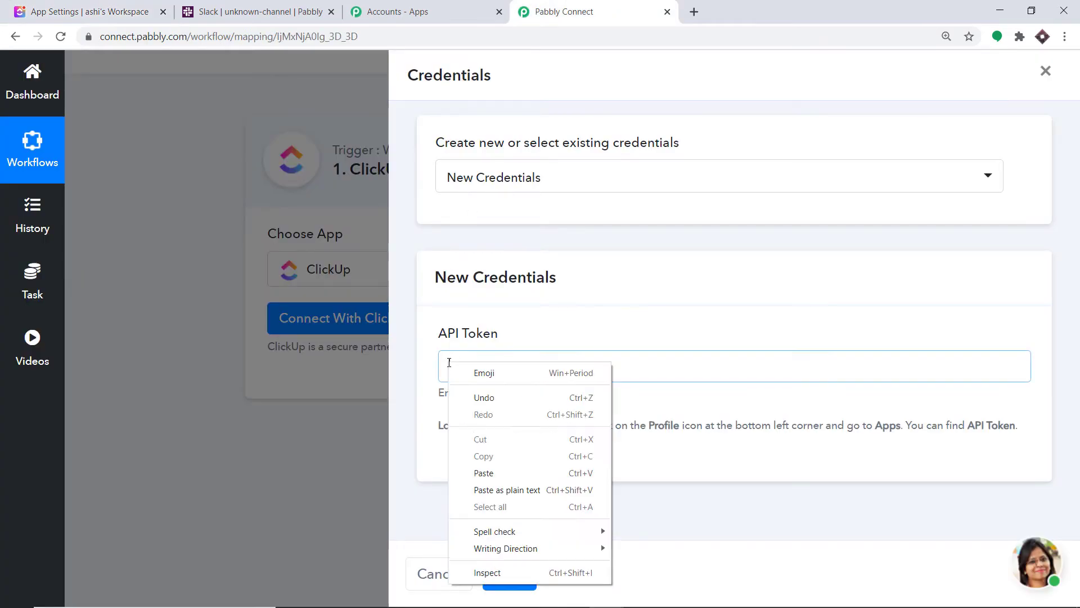
left_click(477, 474)
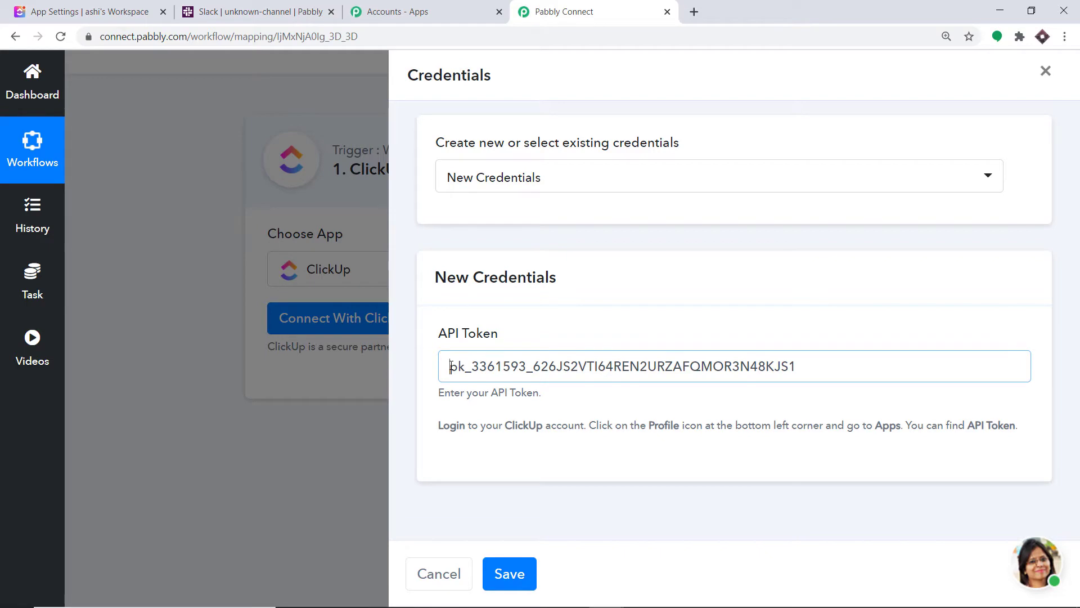
left_click(527, 576)
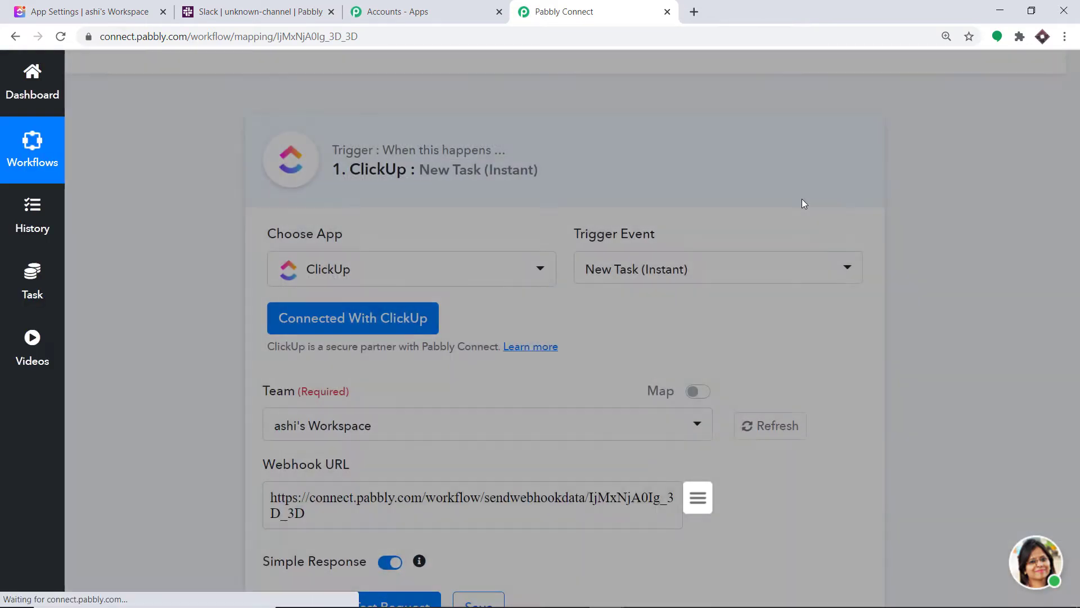
scroll(801, 201, "down", 4)
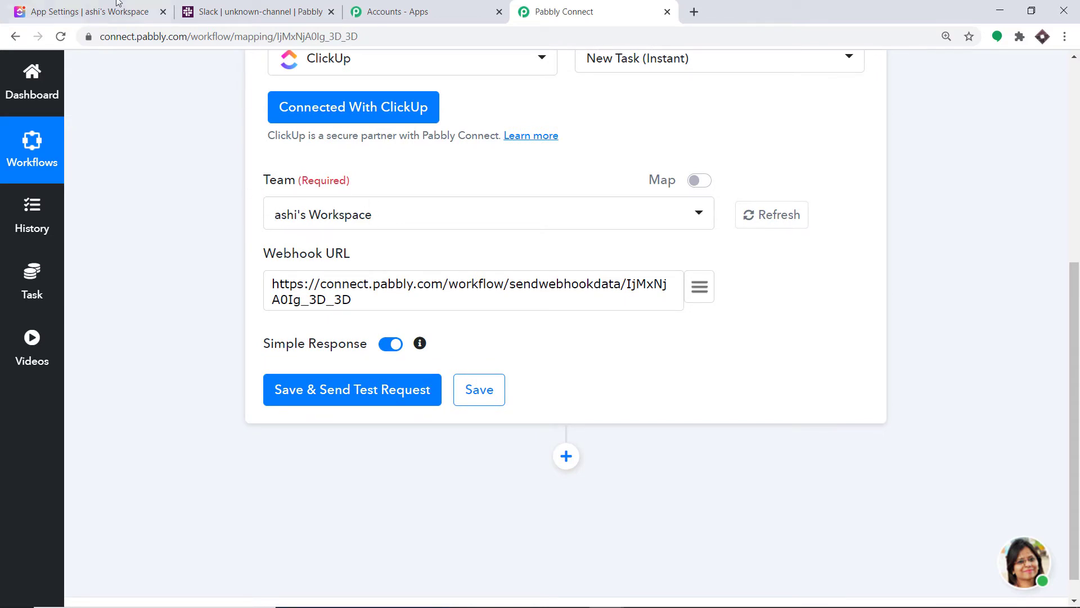
key("ctrl+Tab")
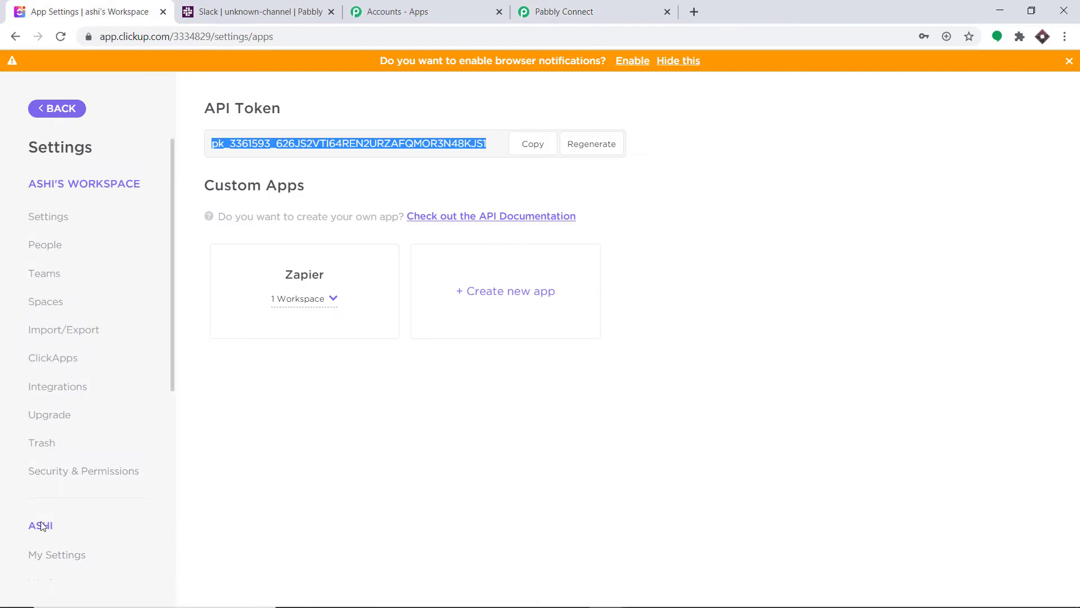
Exit ClickUp settings to the Integration task list, then go back to the Pabbly Connect trigger
left_click(47, 108)
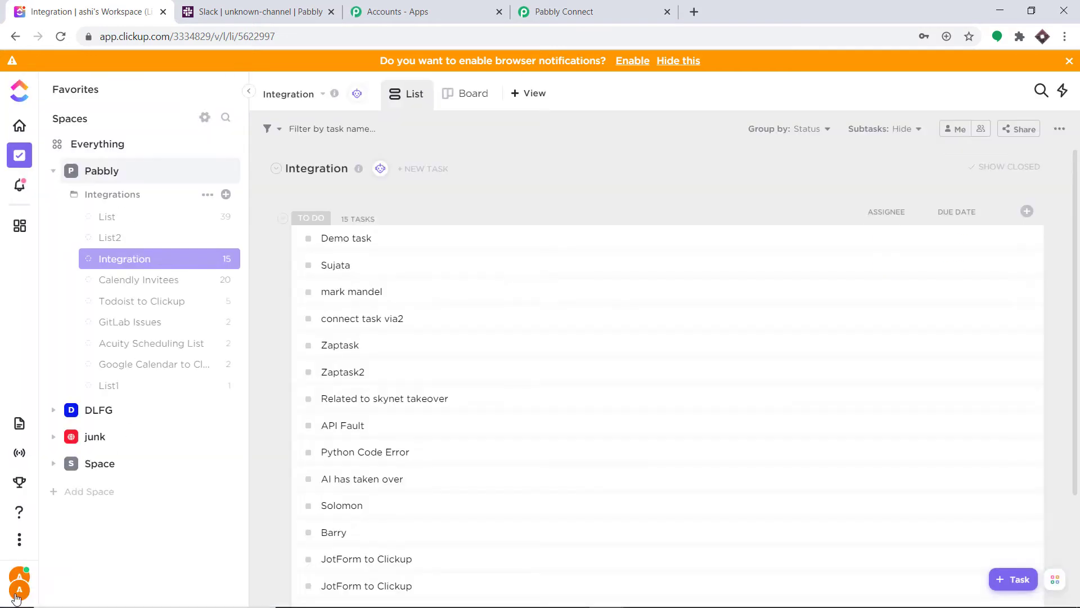
left_click(19, 585)
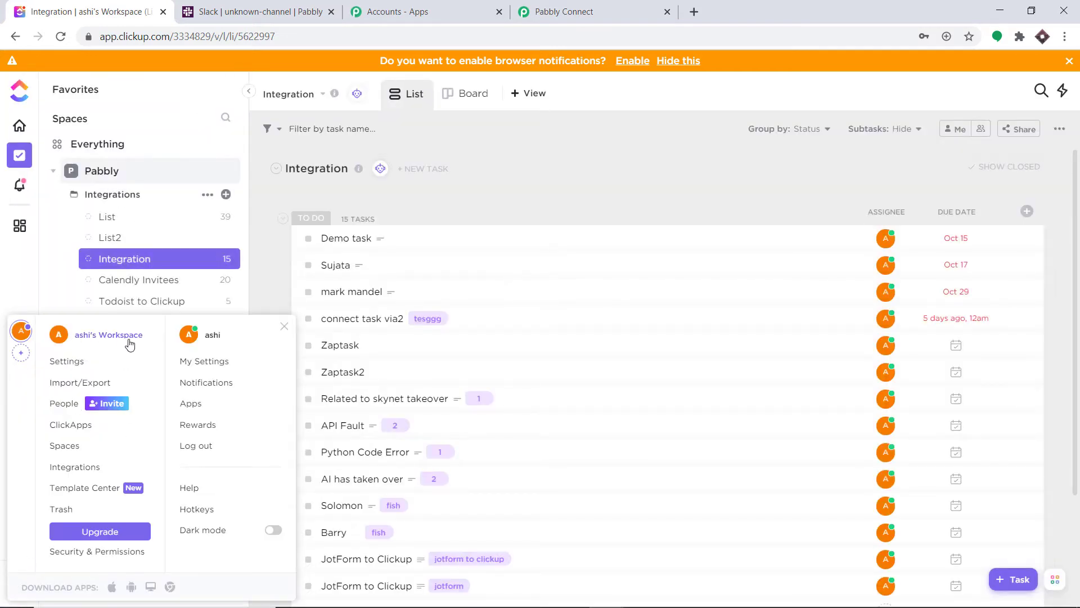
left_click(605, 10)
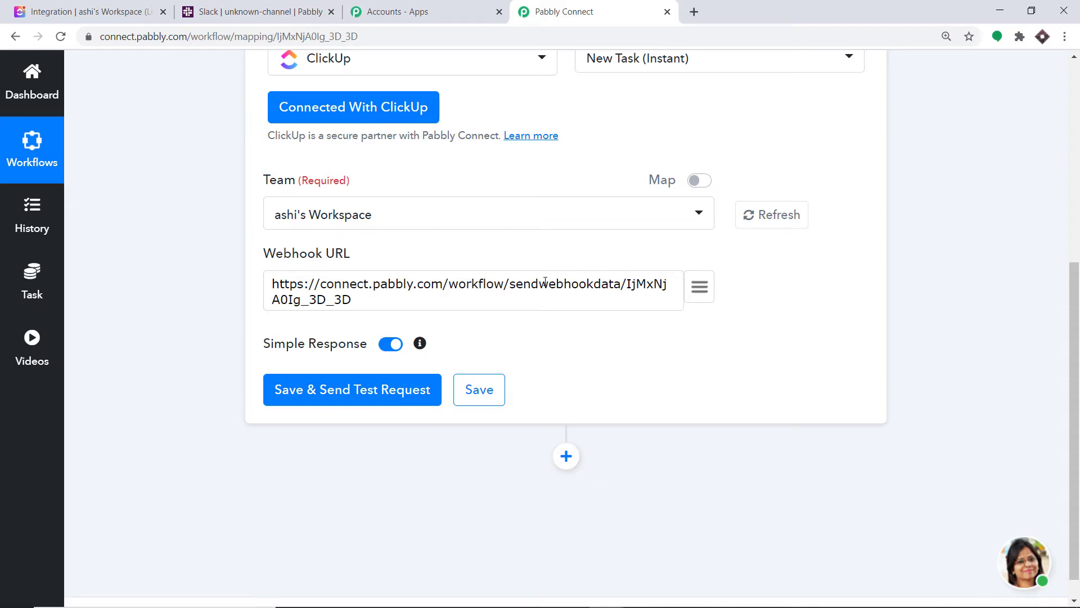
Save and send the test request, review the taskCreated response, and start capturing the webhook response
left_click(340, 390)
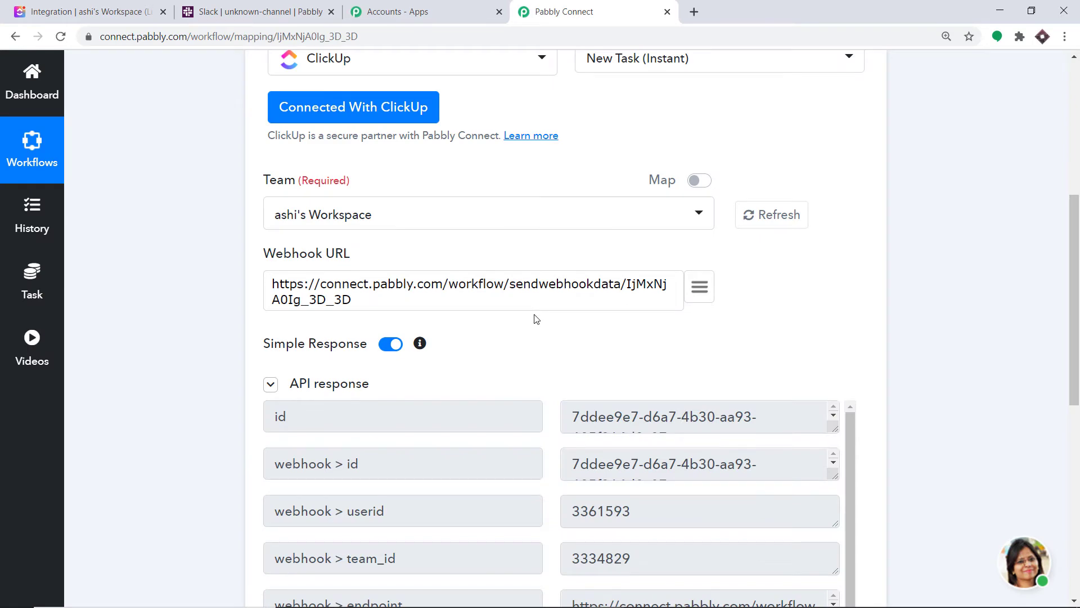
scroll(535, 322, "down", 4)
scroll(478, 328, "up", 2)
scroll(477, 325, "down", 2)
scroll(518, 350, "up", 3)
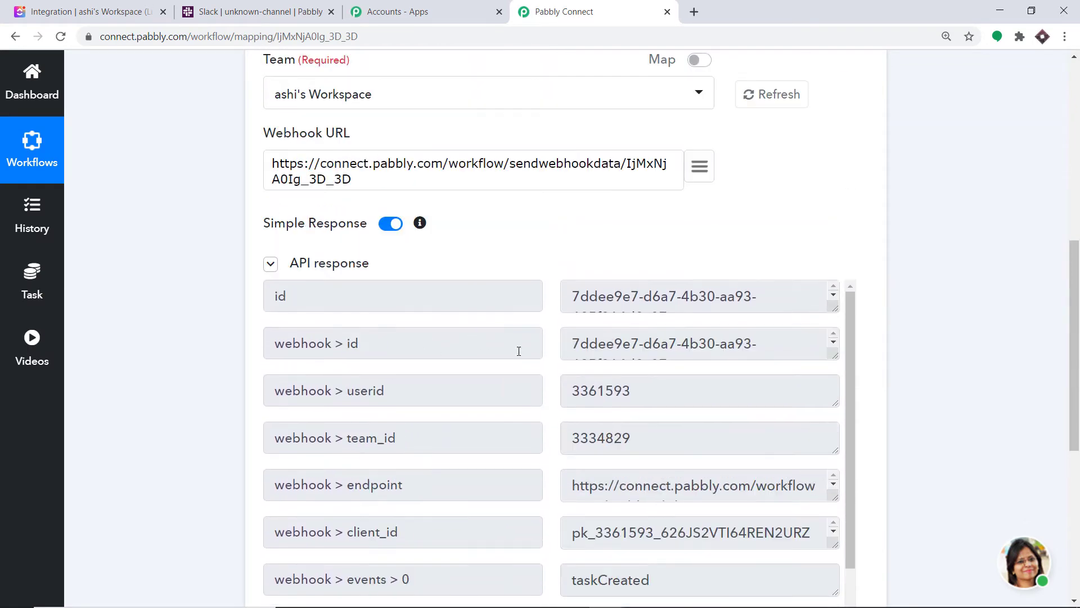
left_click(69, 12)
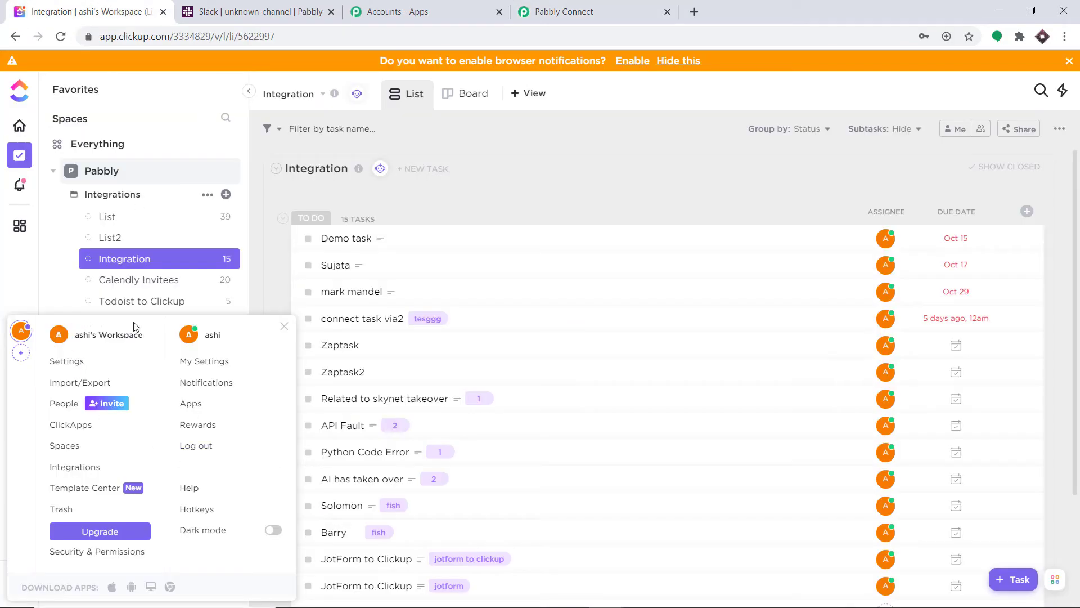
left_click(563, 12)
scroll(875, 364, "down", 8)
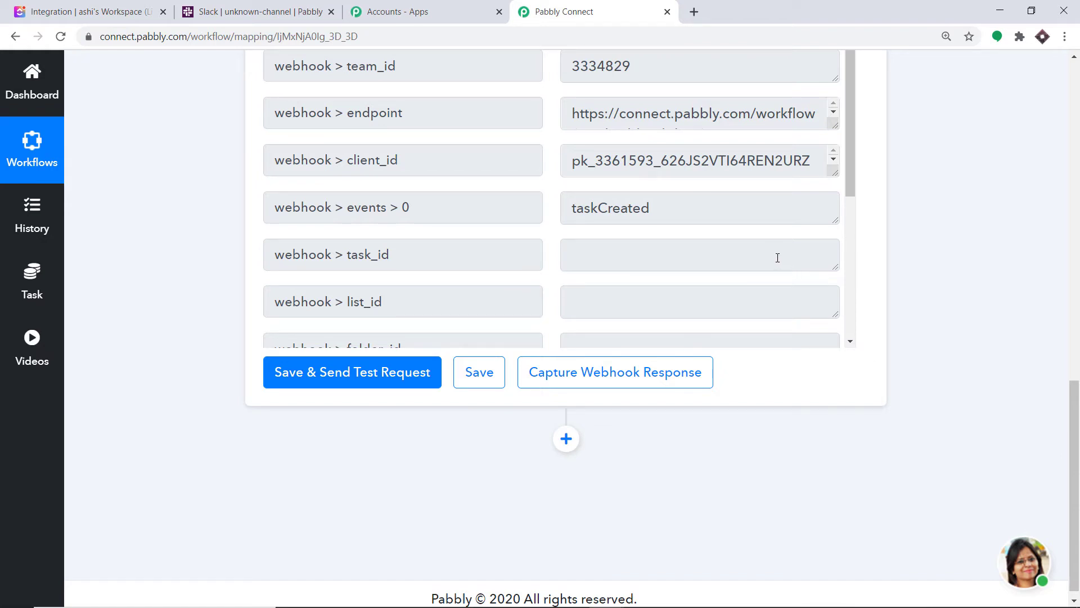
left_click(604, 378)
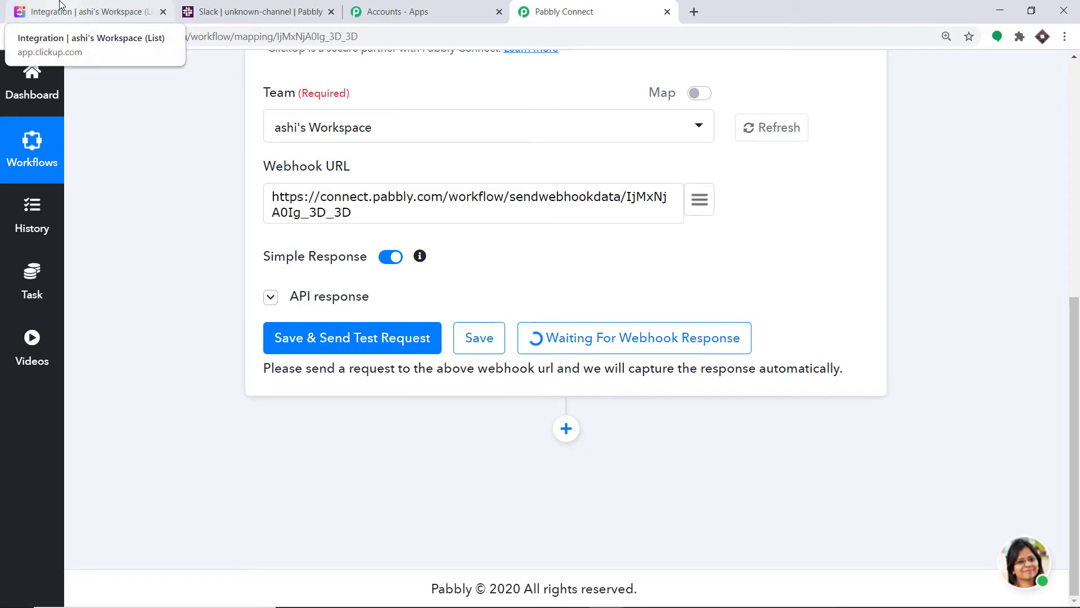
Create the ClickUp task 'Uranium Exploration' with description 'Beware uranium is dangerous'
left_click(60, 5)
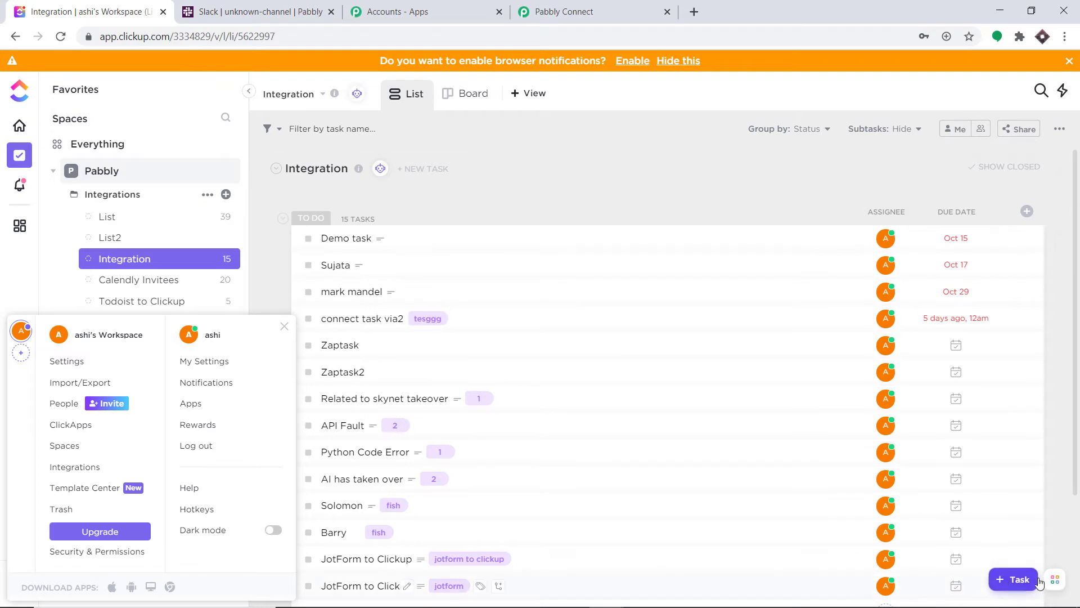
left_click(1007, 583)
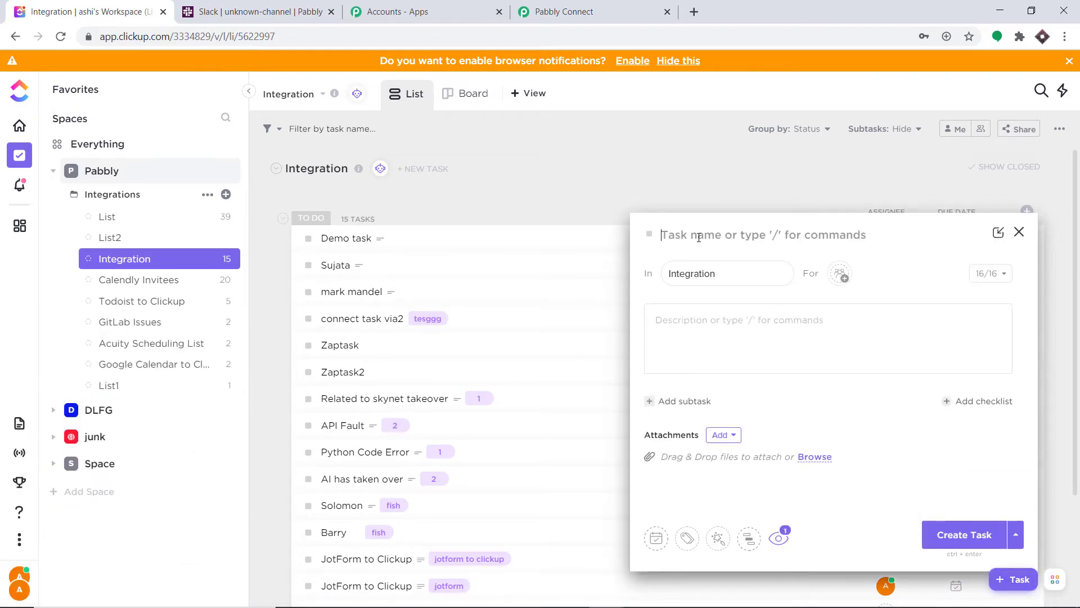
type("Uranium Exploratiion")
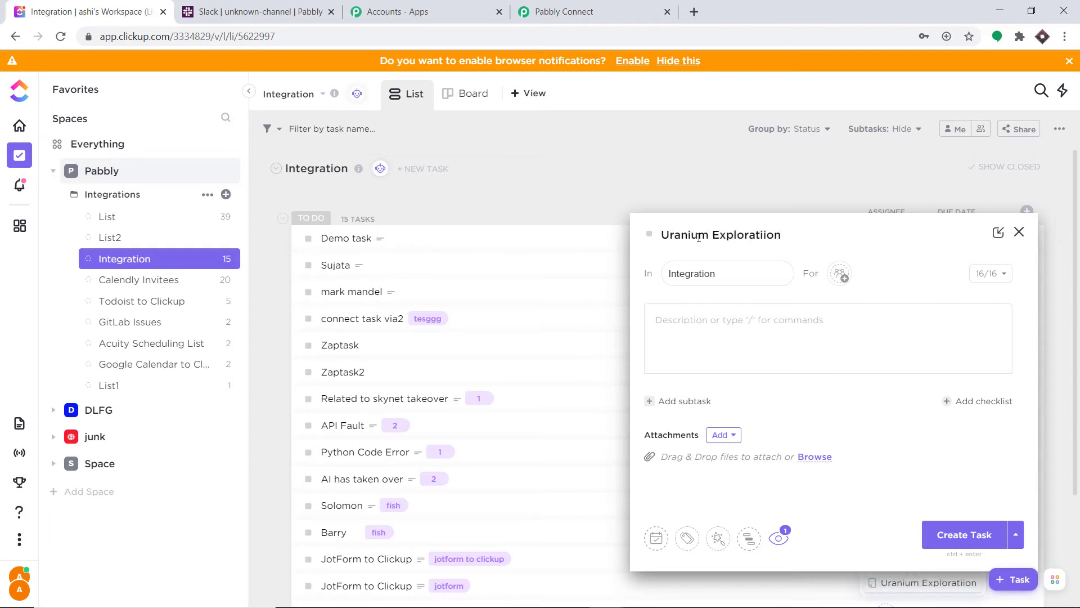
key("BackSpace")
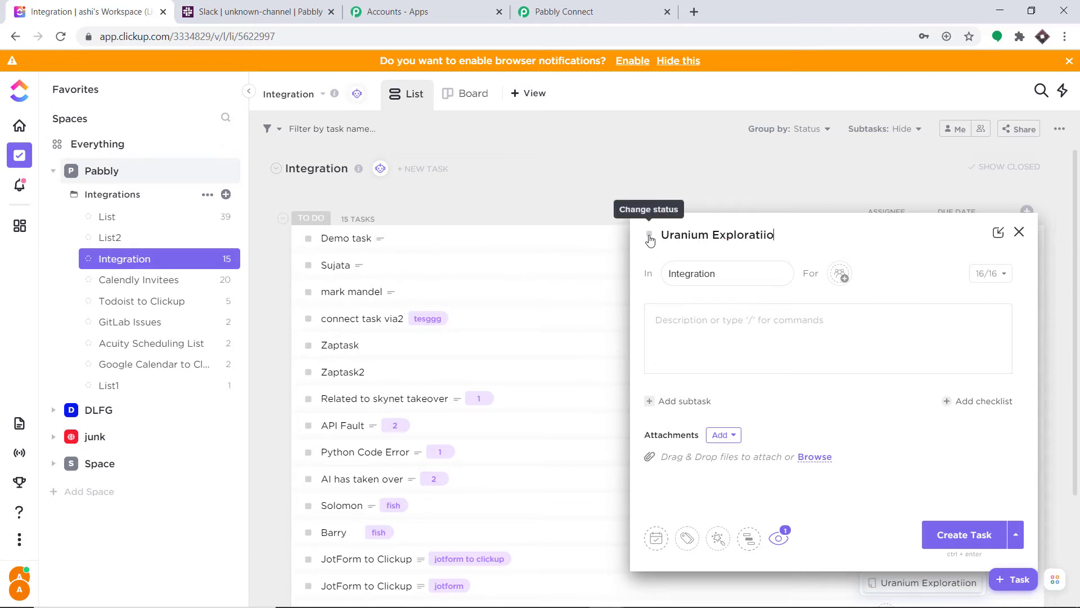
type("n")
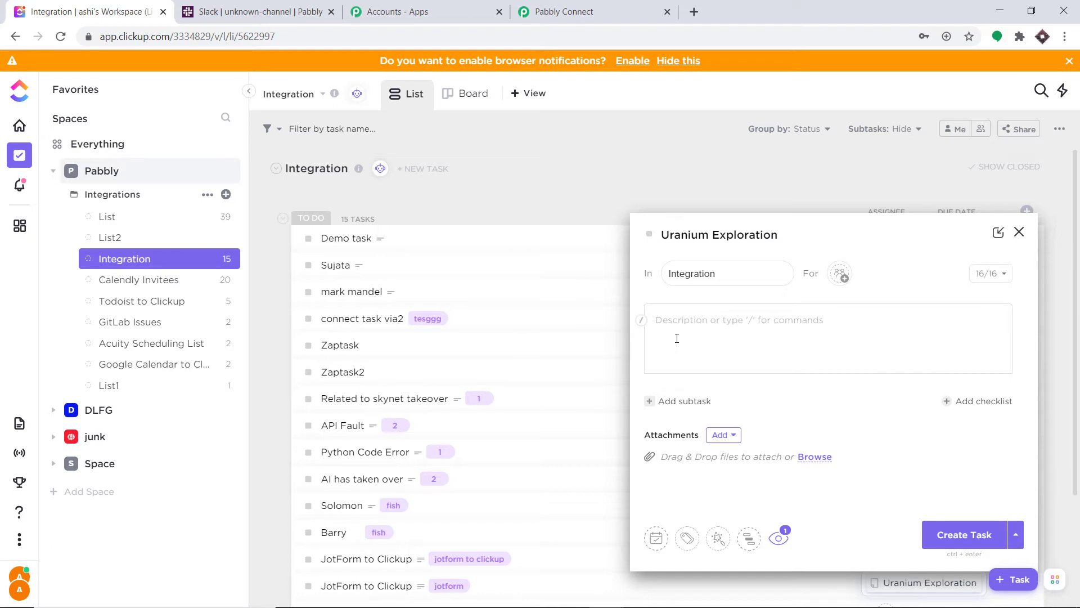
type("Beware uranium is dangerous")
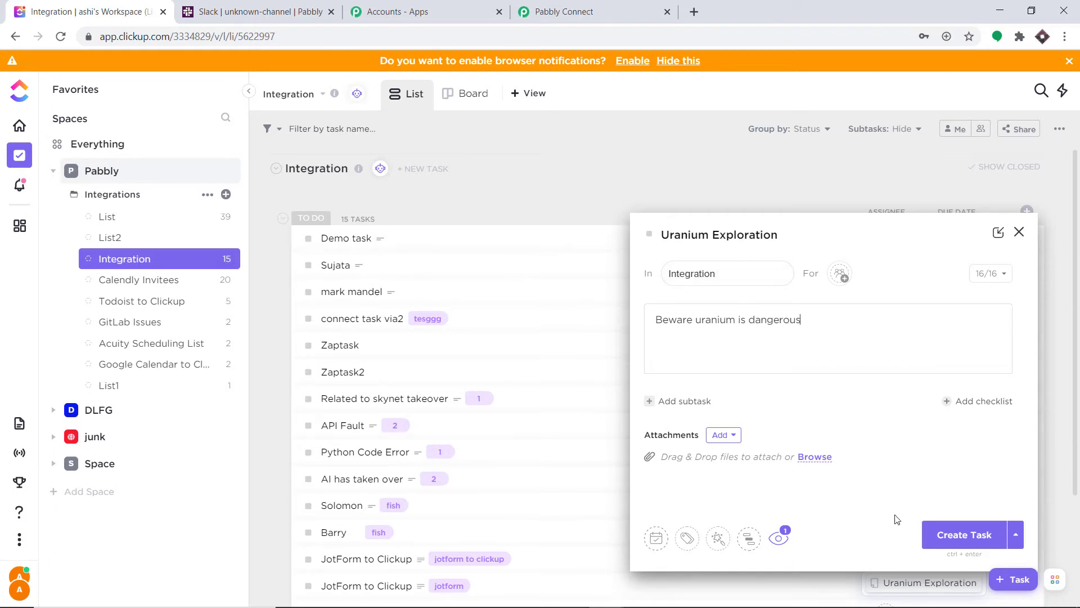
left_click(952, 540)
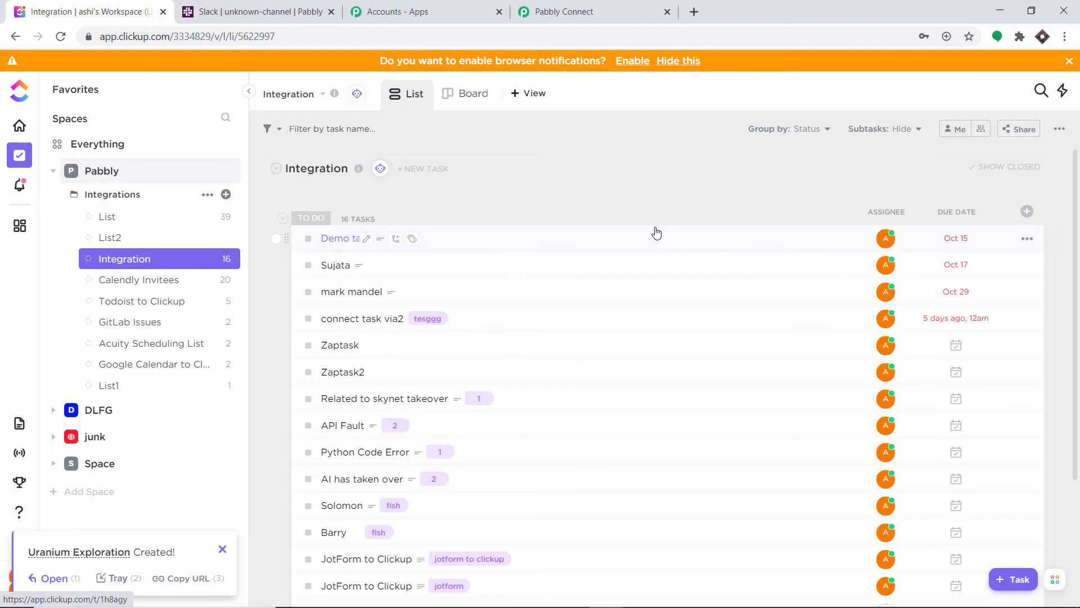
Review the captured webhook response with its history items, task_id and webhook_id fields
left_click(536, 8)
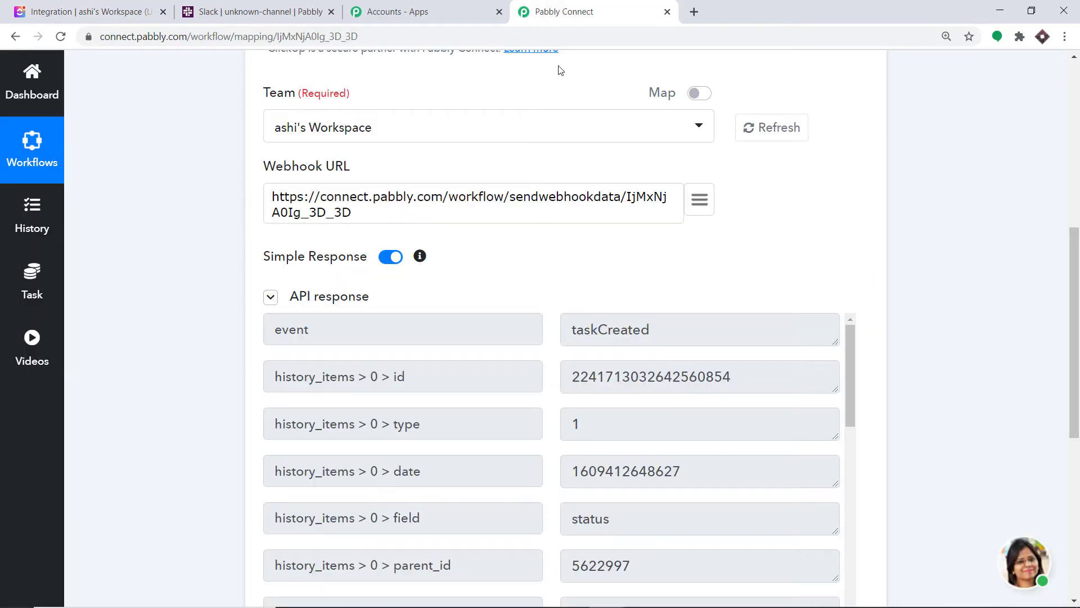
scroll(670, 356, "down", 3)
left_click_drag(1078, 361, 1078, 465)
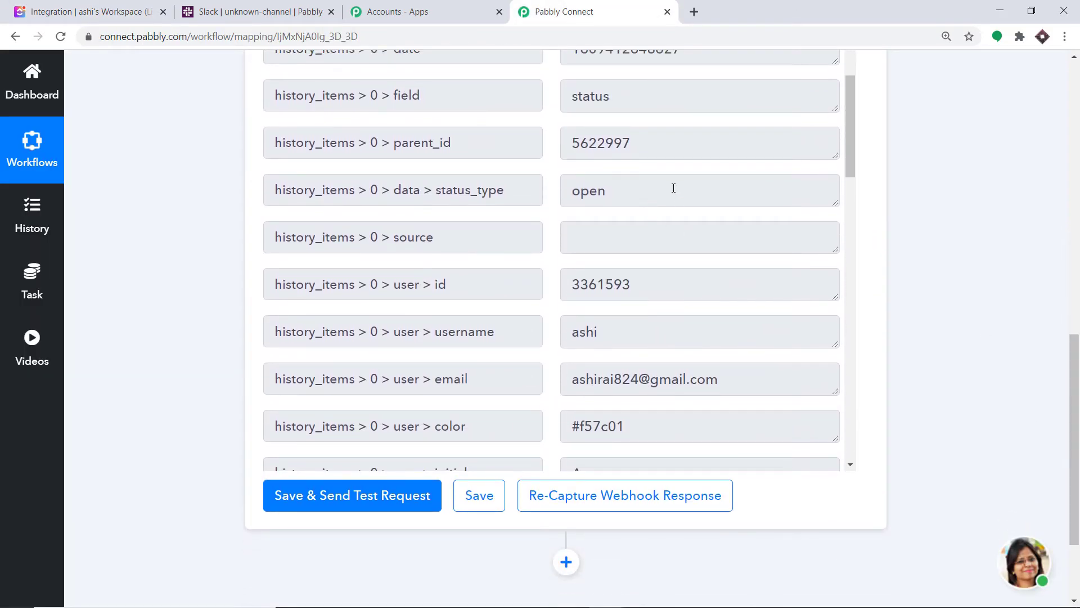
scroll(673, 187, "down", 12)
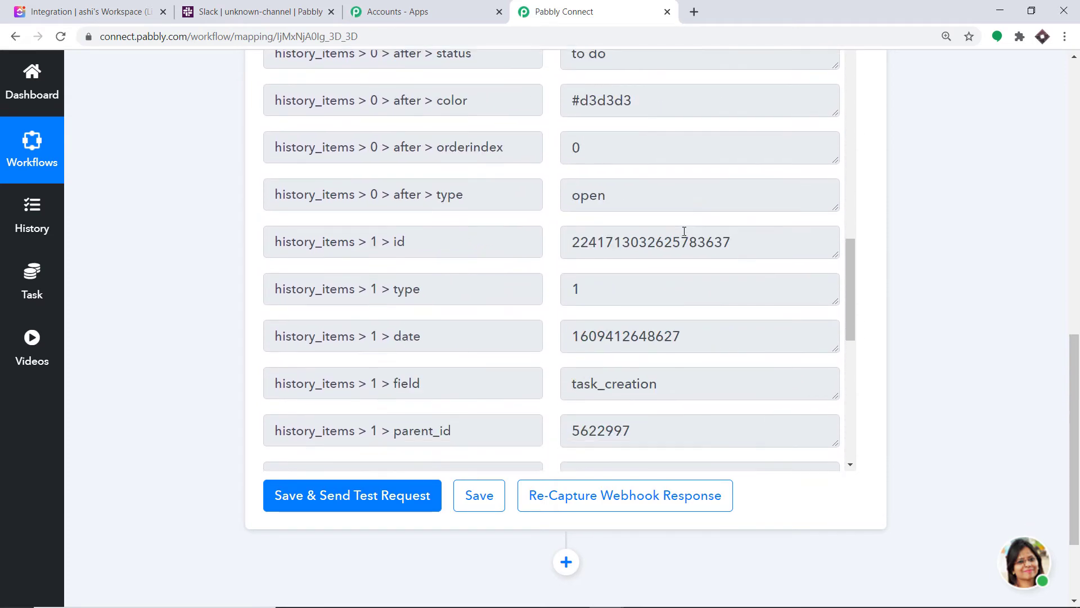
scroll(683, 237, "down", 9)
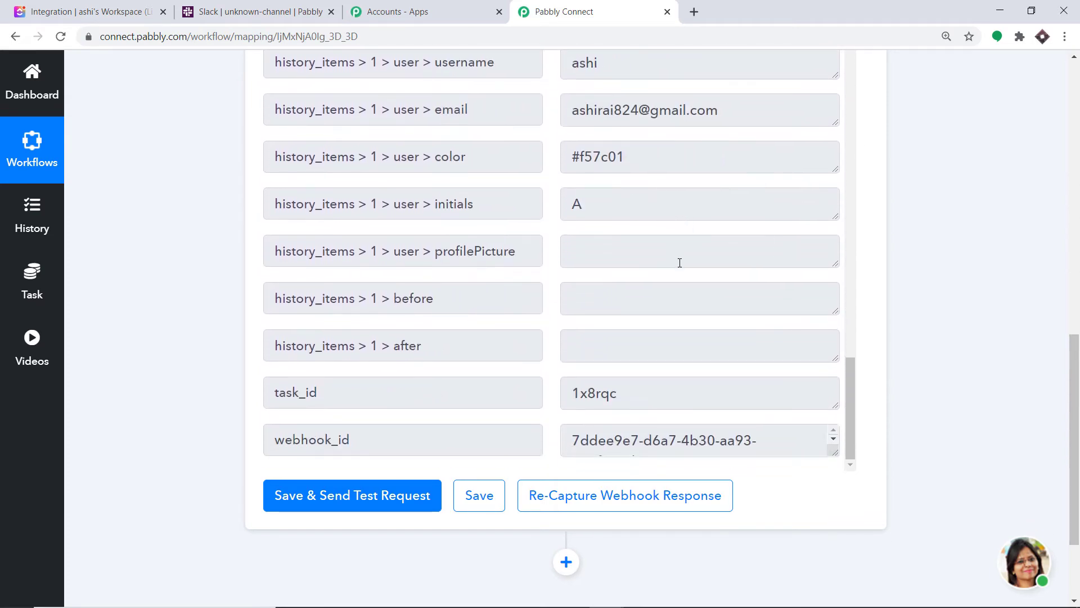
left_click_drag(1074, 420, 1065, 326)
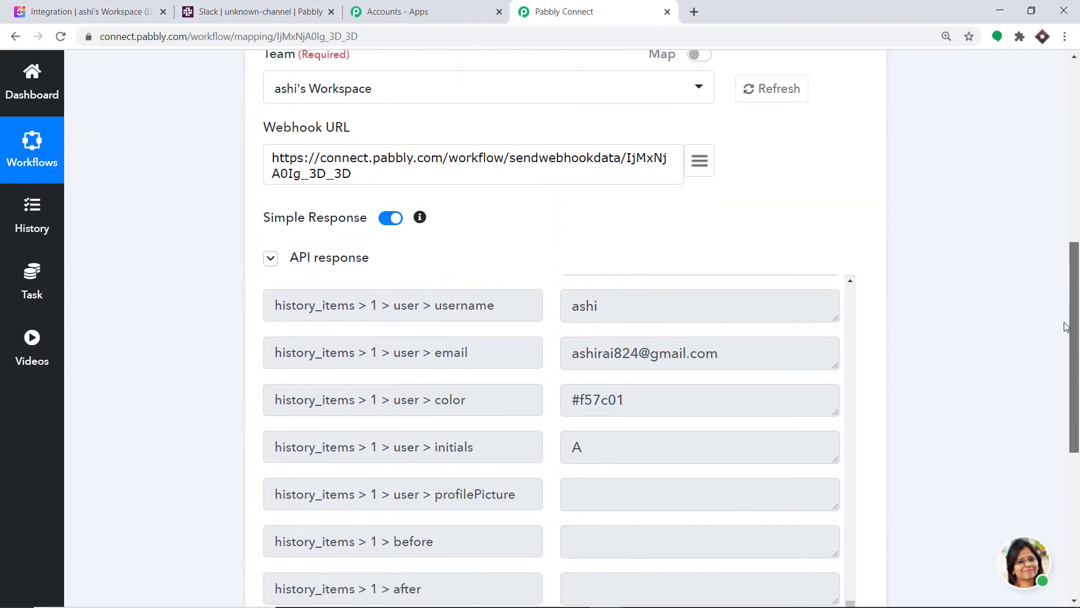
scroll(712, 413, "down", 3)
left_click(845, 371)
left_click_drag(849, 372, 841, 230)
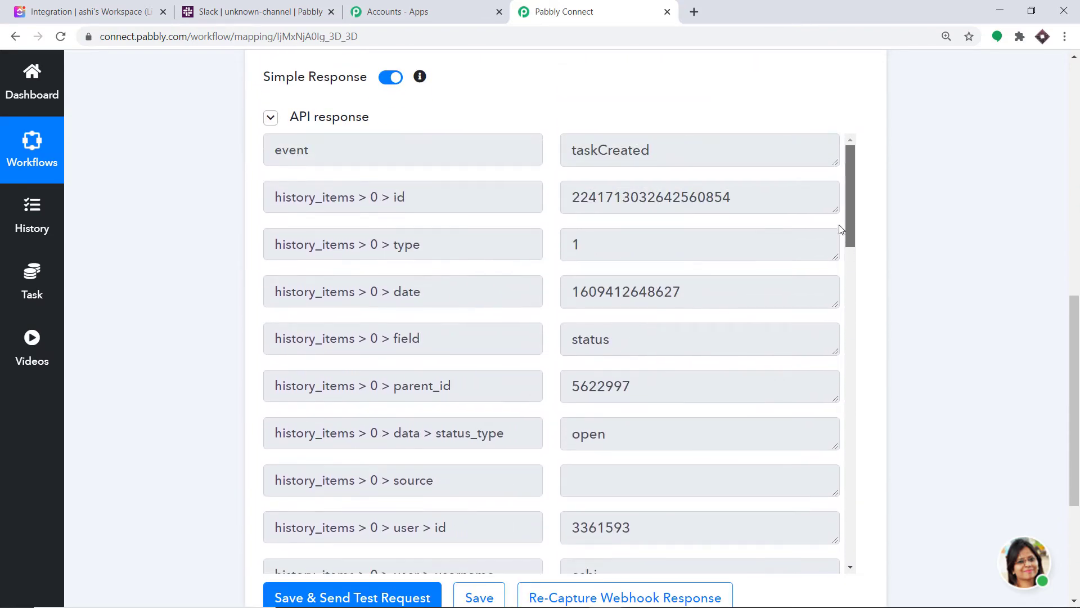
left_click_drag(1070, 314, 1070, 351)
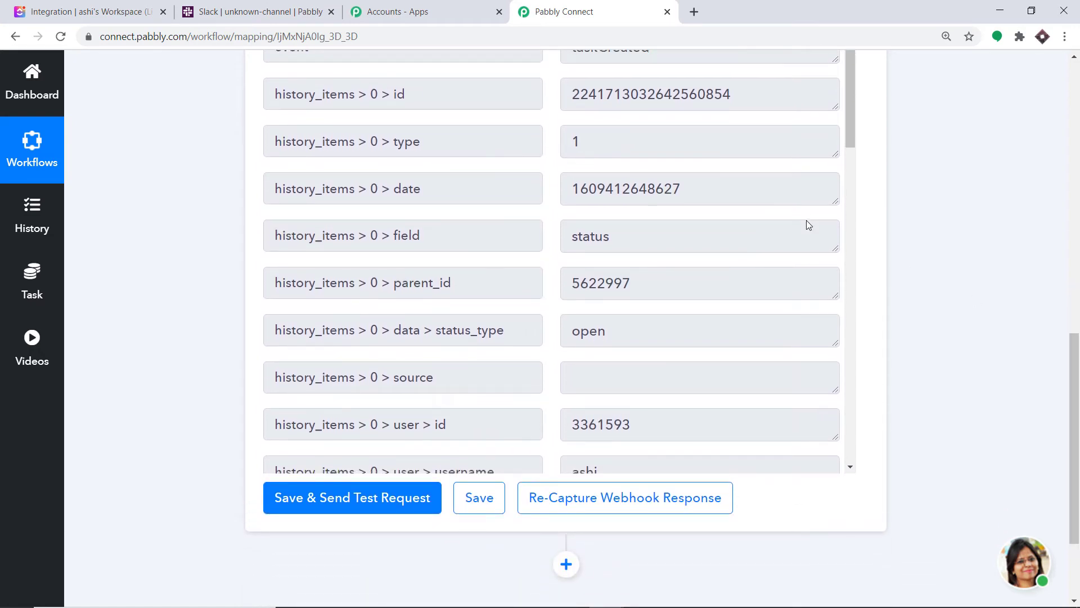
scroll(731, 222, "down", 3)
scroll(731, 222, "down", 3)
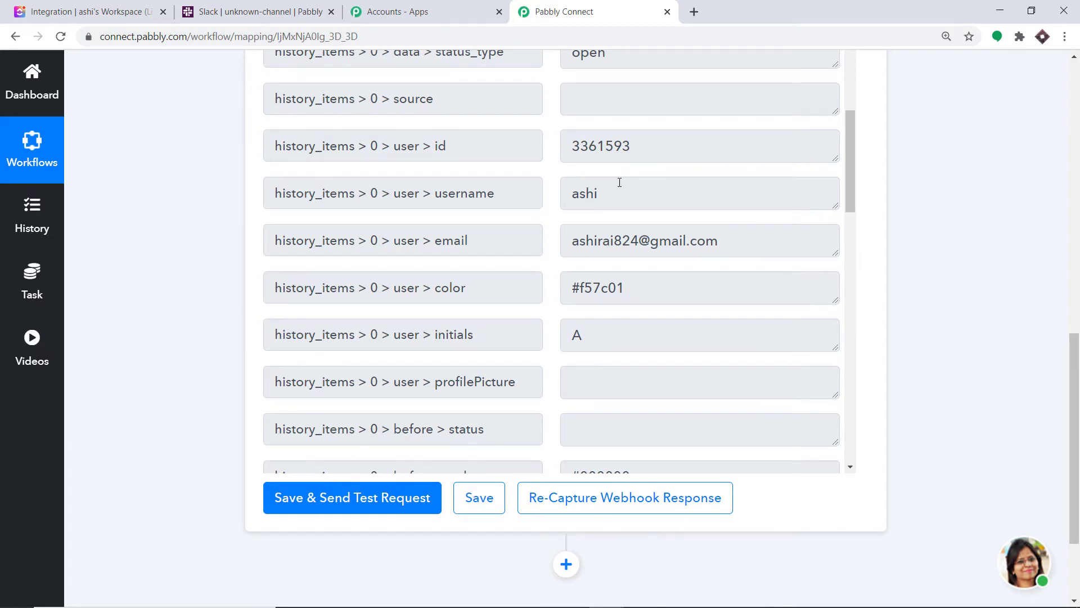
scroll(706, 280, "down", 8)
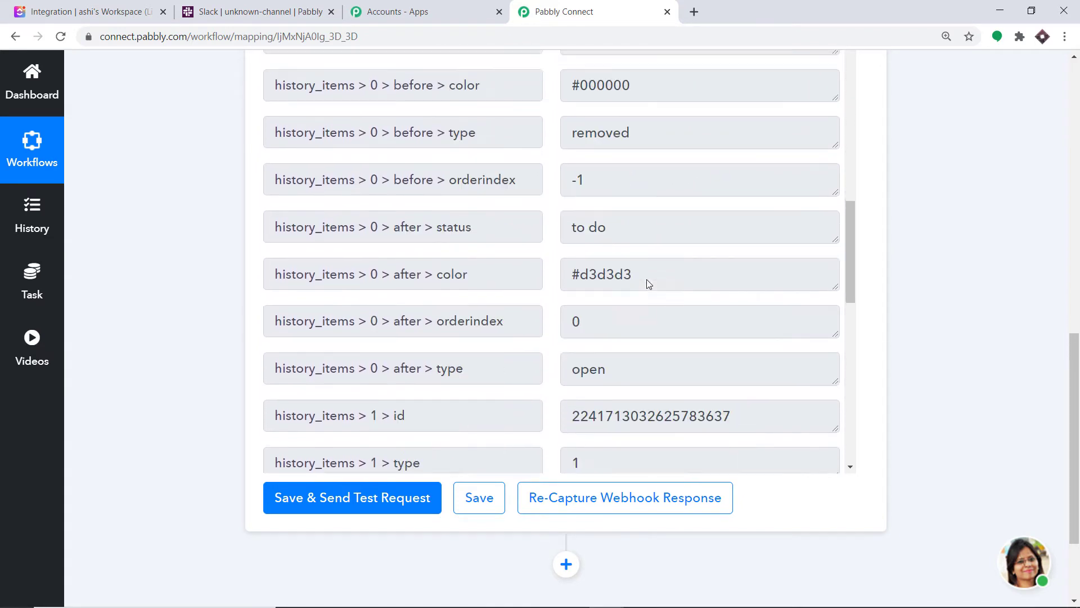
Search the page for task fields and add a new action step below the trigger
key("ctrl+f")
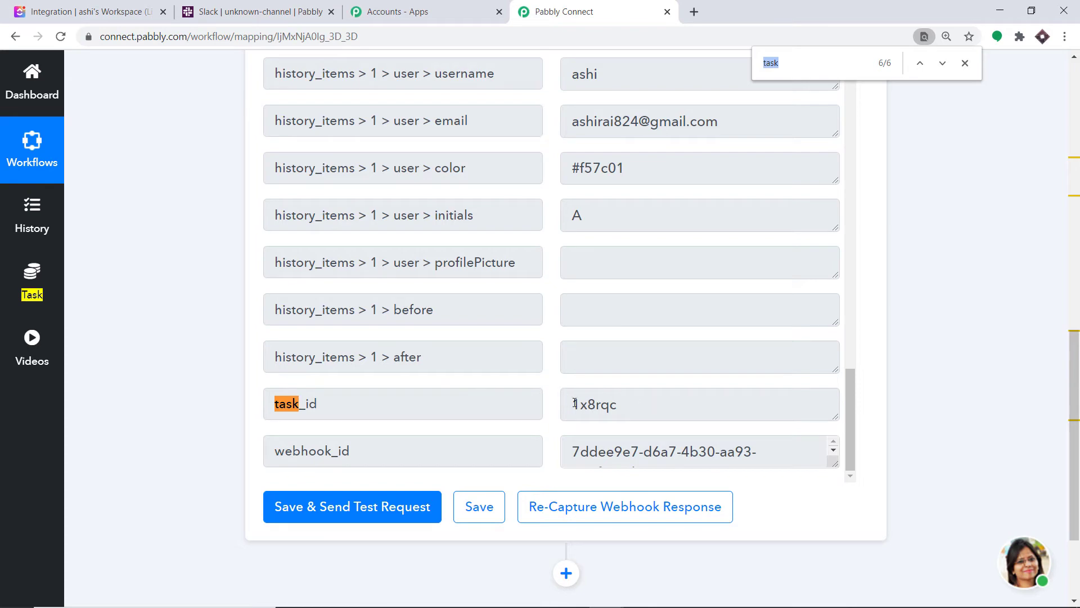
left_click(692, 427)
scroll(692, 427, "down", 3)
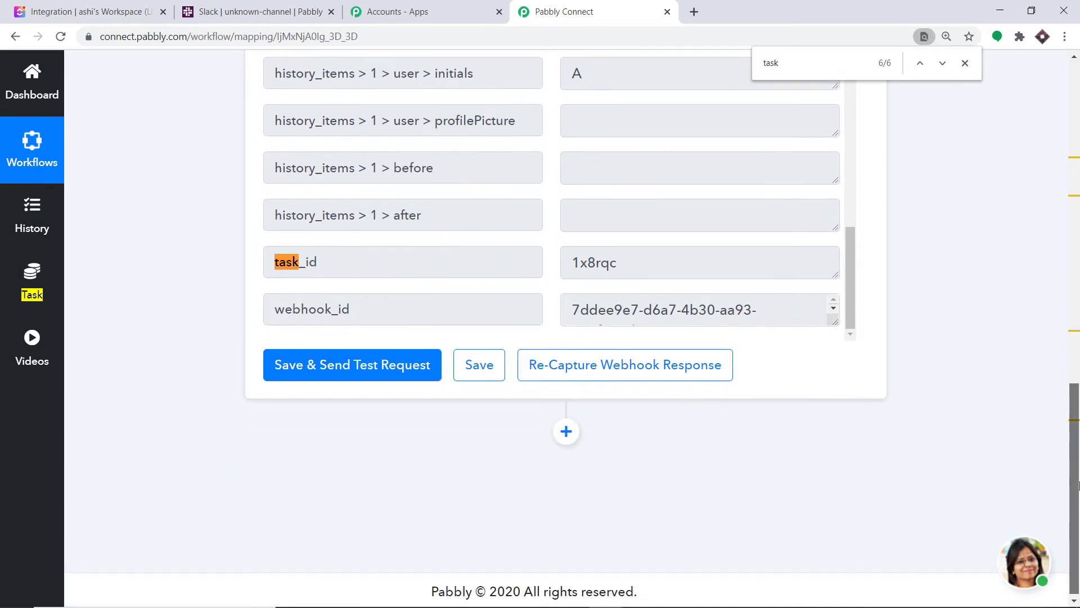
left_click(566, 428)
Add an action step using ClickUp's Find Task By Task Id event
left_click(552, 340)
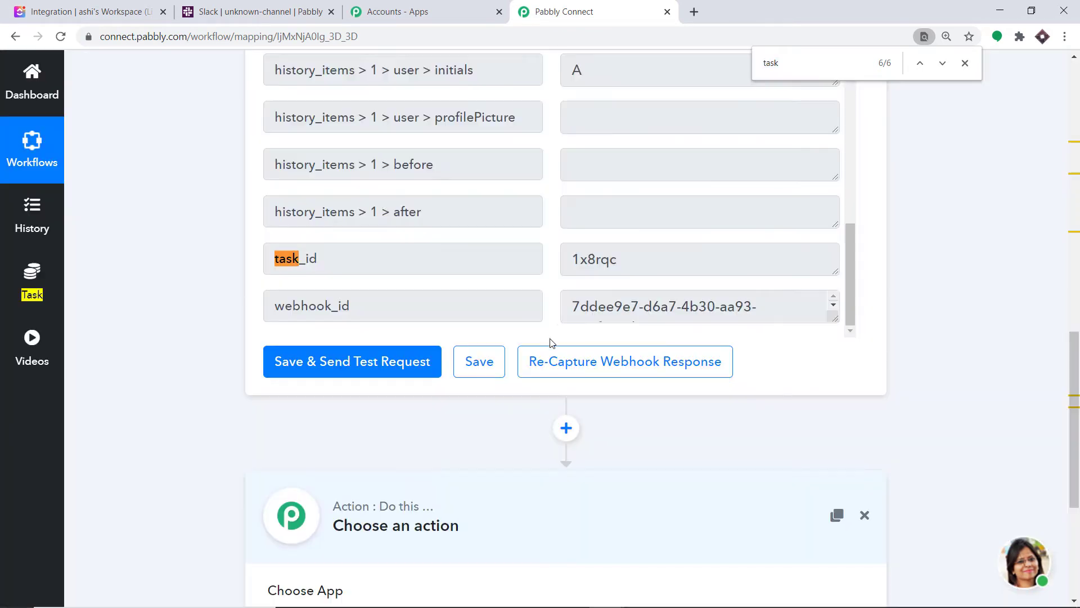
left_click_drag(1075, 428, 1075, 515)
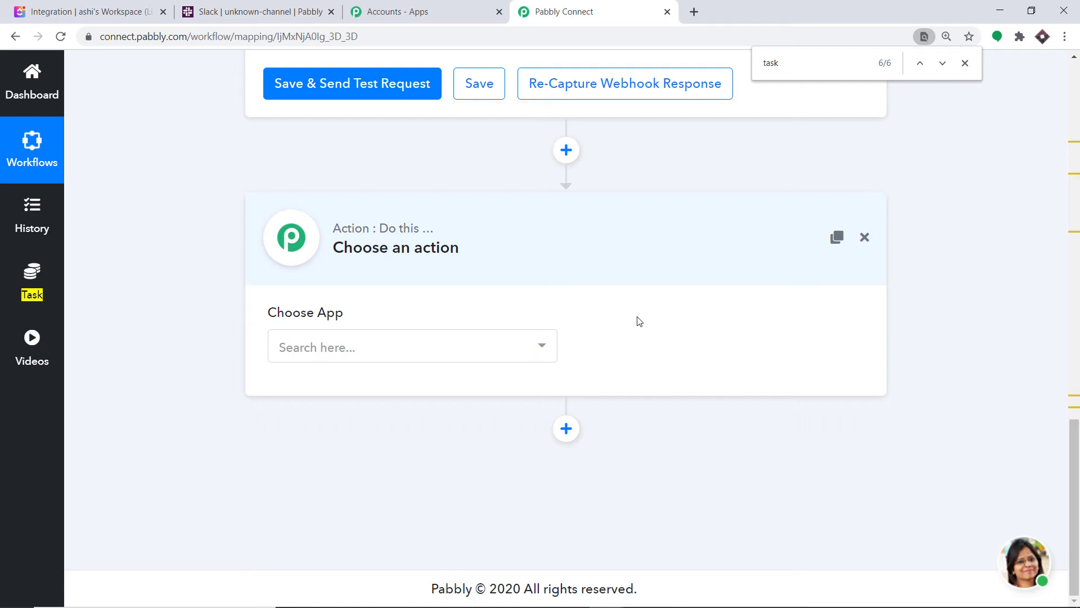
left_click(369, 353)
type("clic")
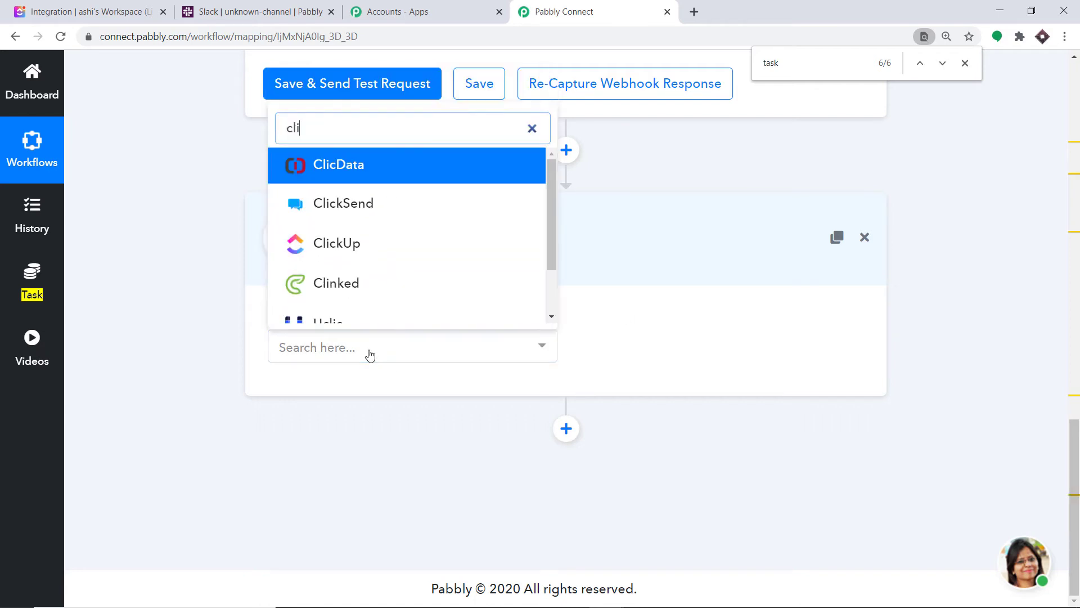
left_click(339, 269)
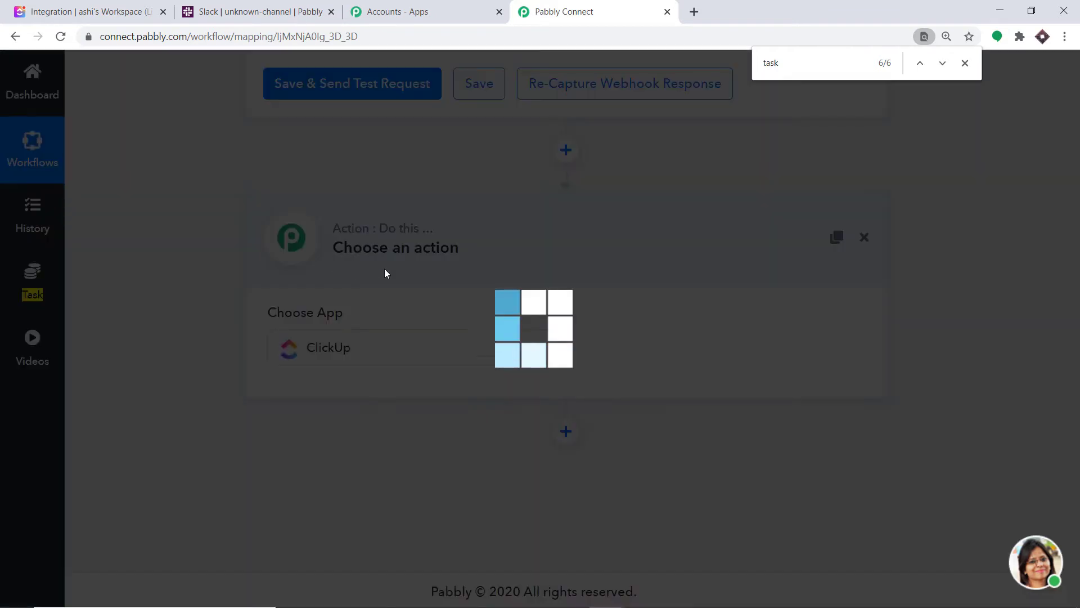
left_click(648, 347)
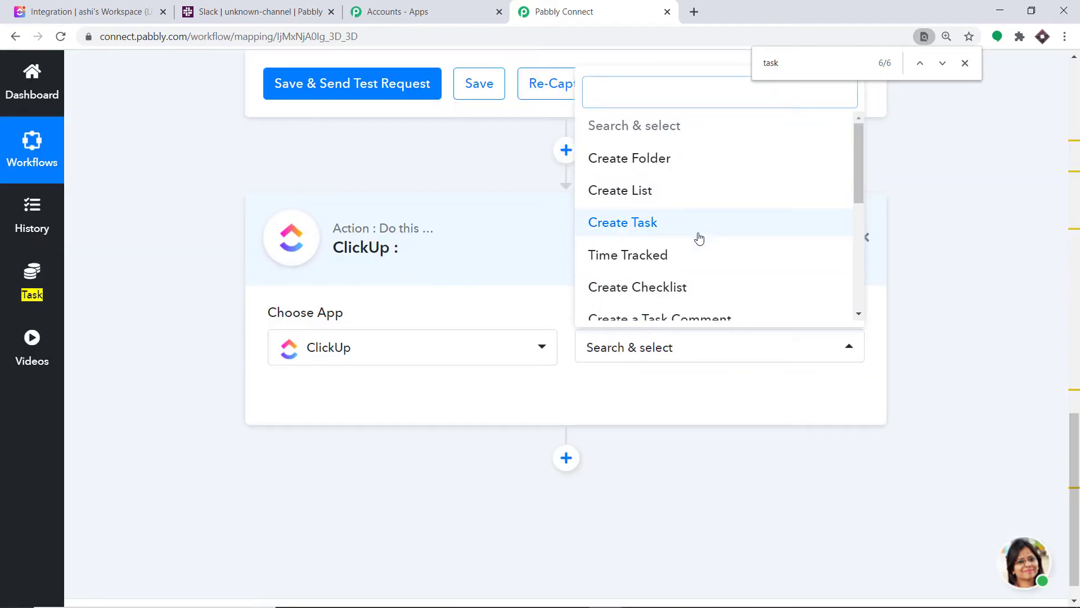
scroll(700, 237, "down", 5)
scroll(701, 260, "down", 1)
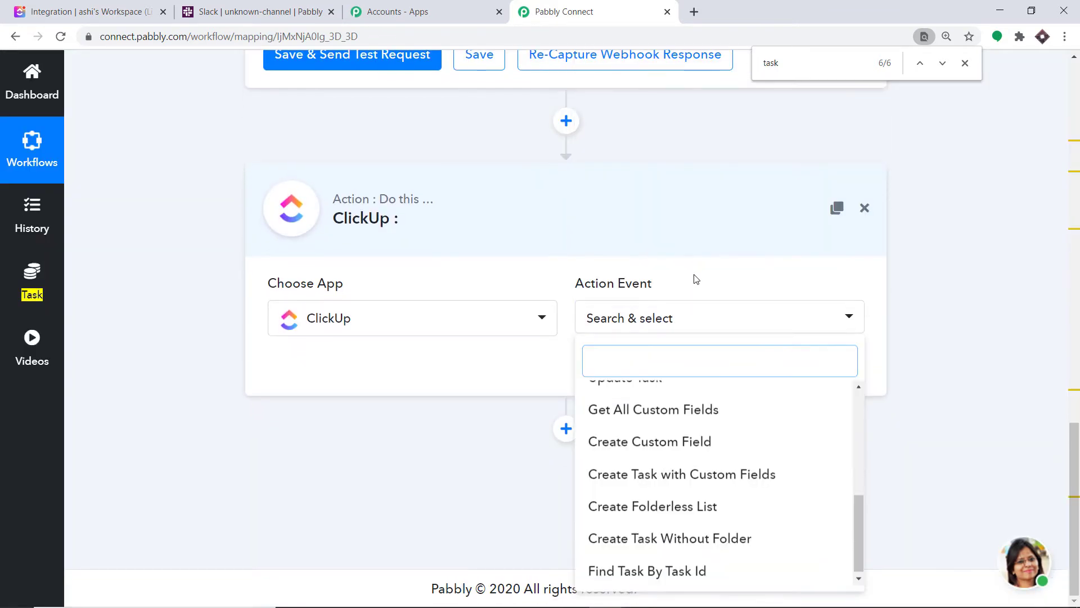
left_click(641, 572)
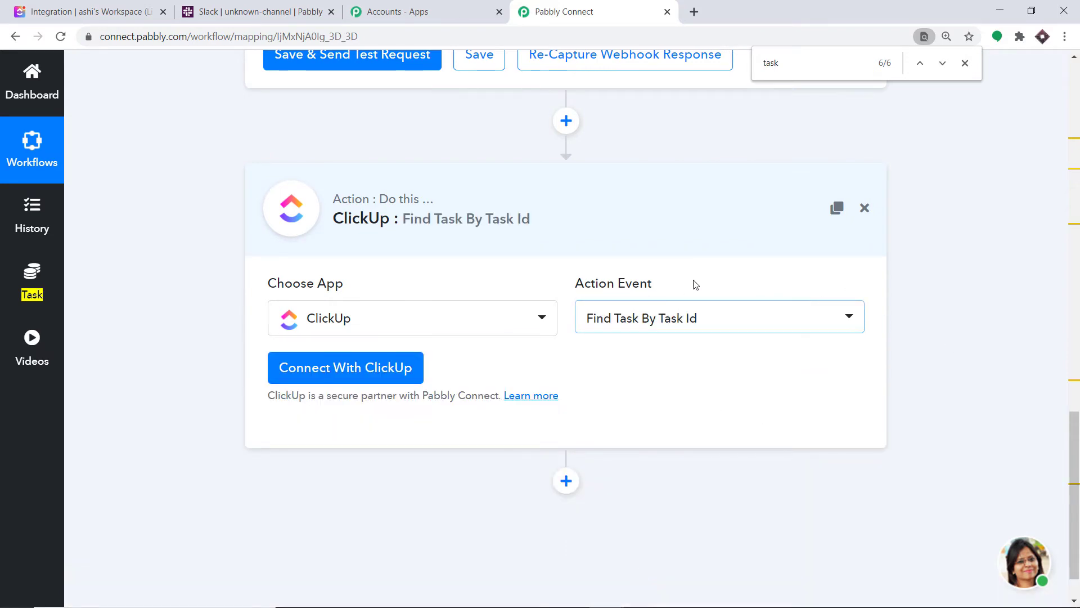
Connect the step to ClickUp by pasting the API token and saving the credentials
left_click(356, 368)
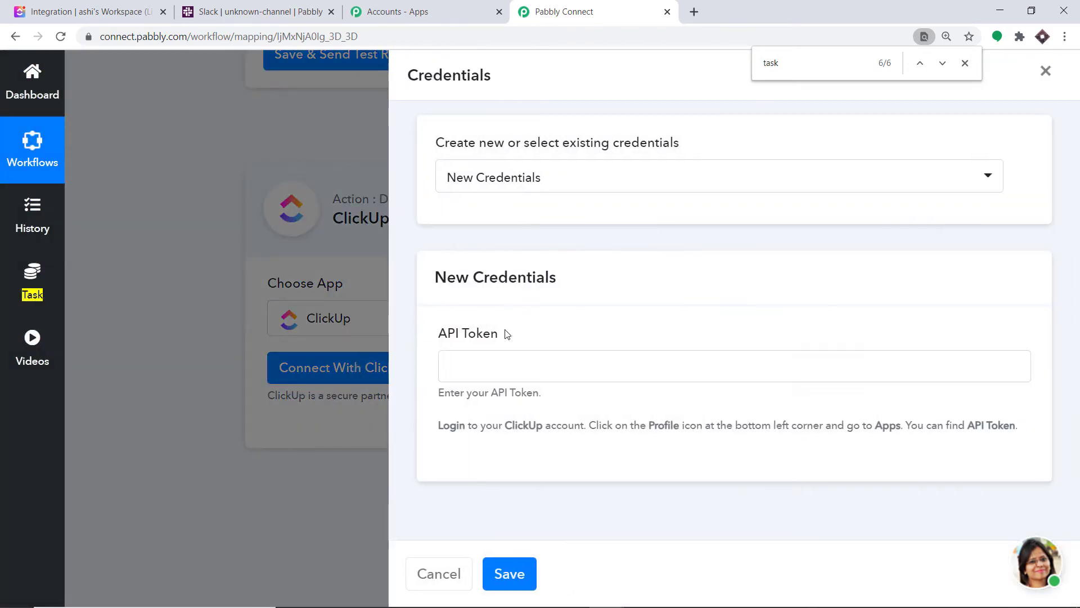
right_click(453, 362)
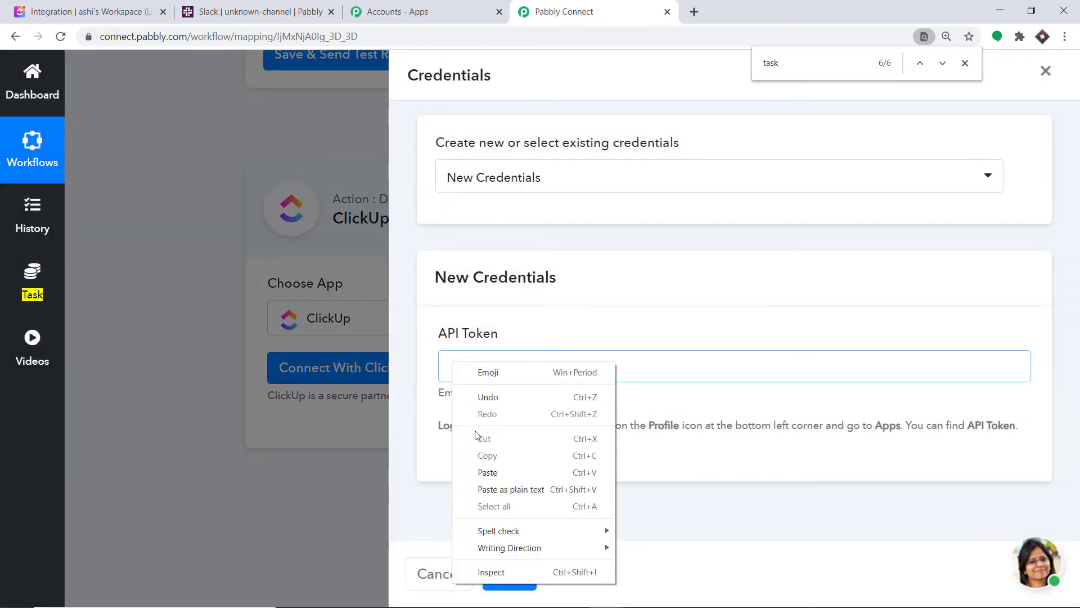
left_click(494, 474)
left_click(511, 575)
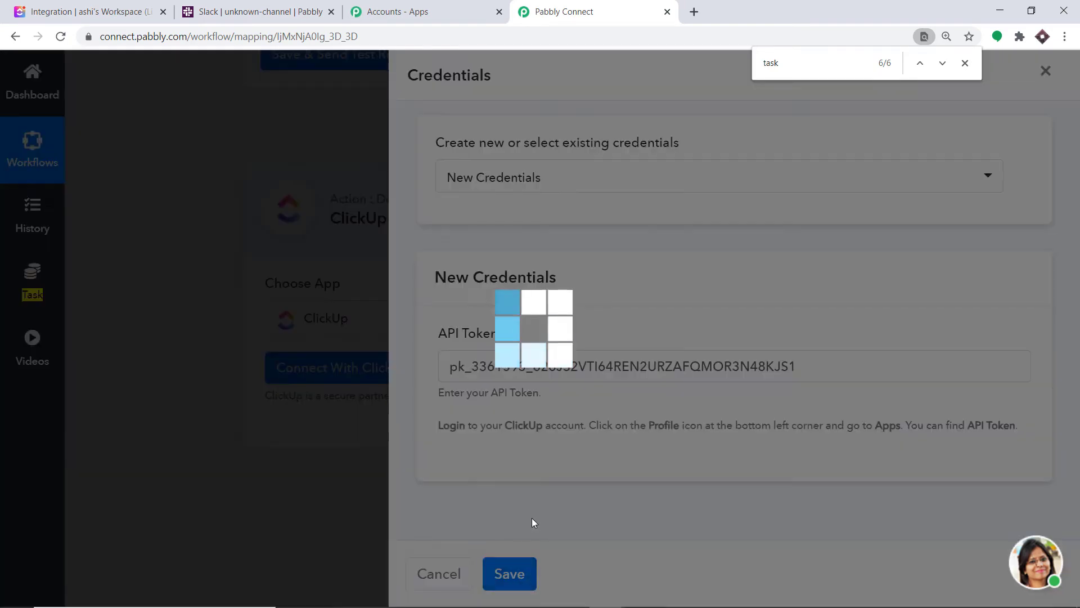
scroll(1078, 416, "down", 3)
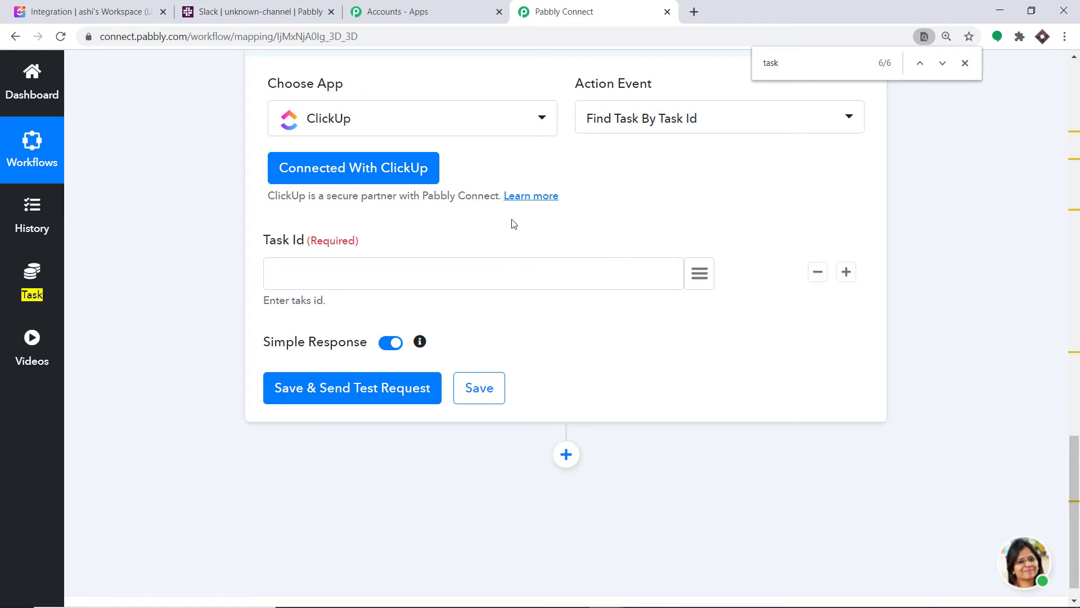
Map the trigger's task_id into the Task Id field
scroll(987, 230, "up", 1)
scroll(936, 225, "down", 2)
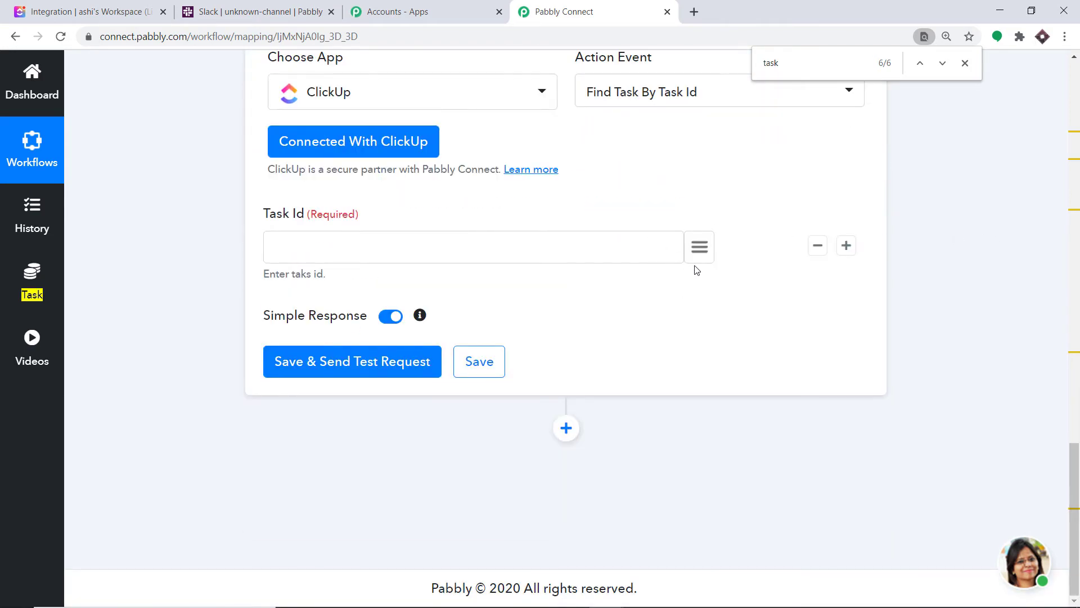
left_click(700, 250)
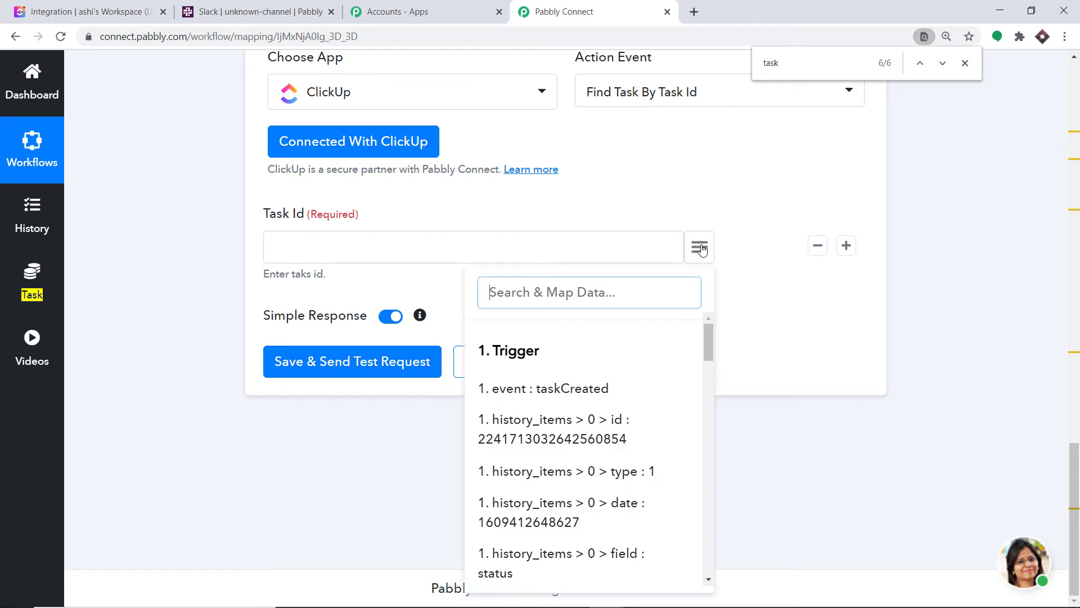
type("task")
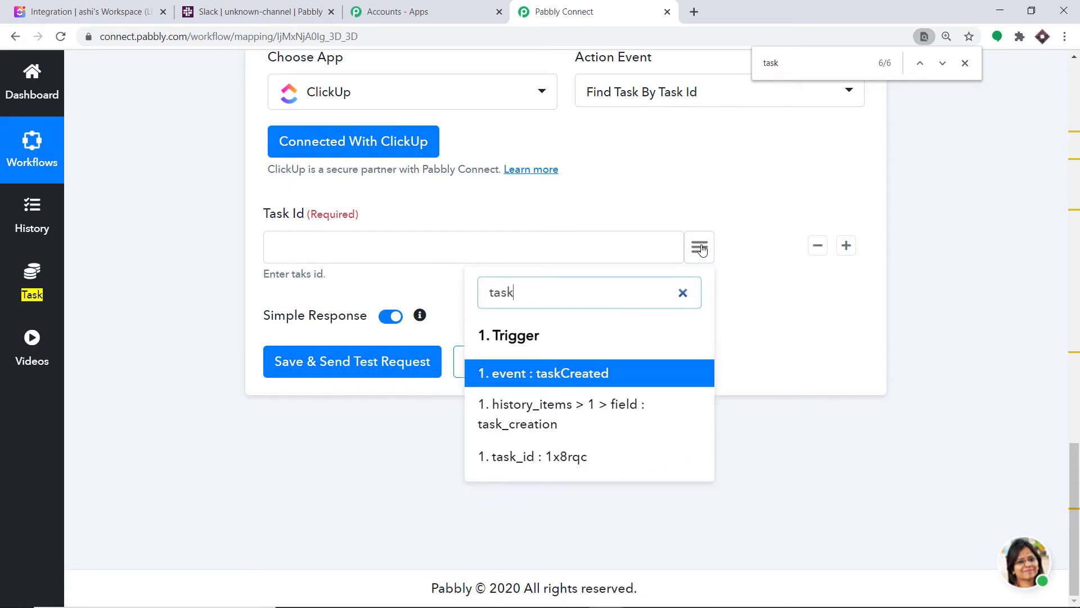
left_click(555, 455)
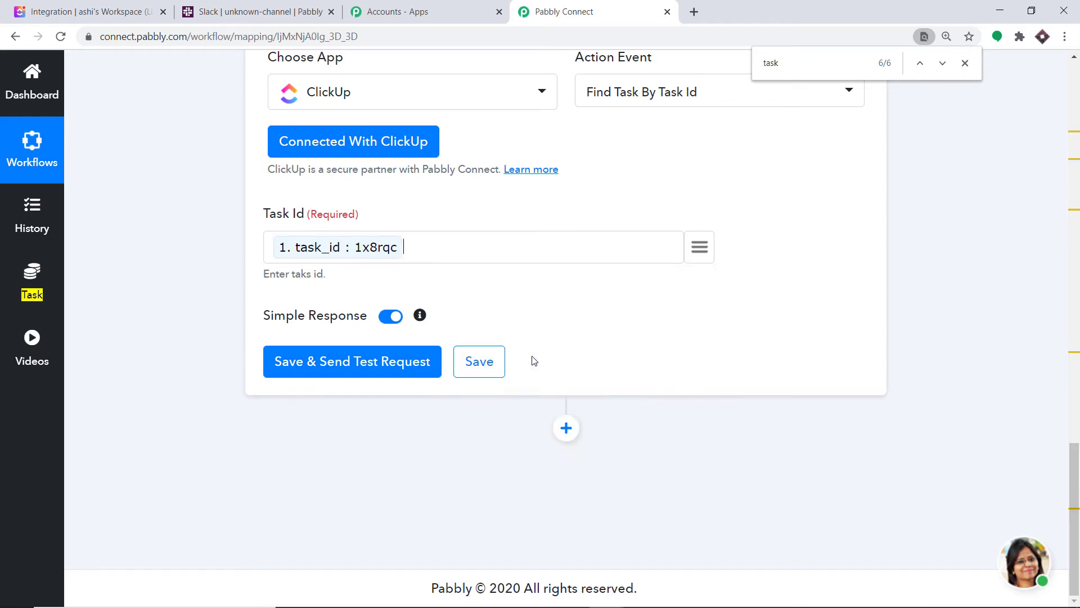
Save and test the lookup, which returns Uranium Exploration, then add another action step
left_click(362, 369)
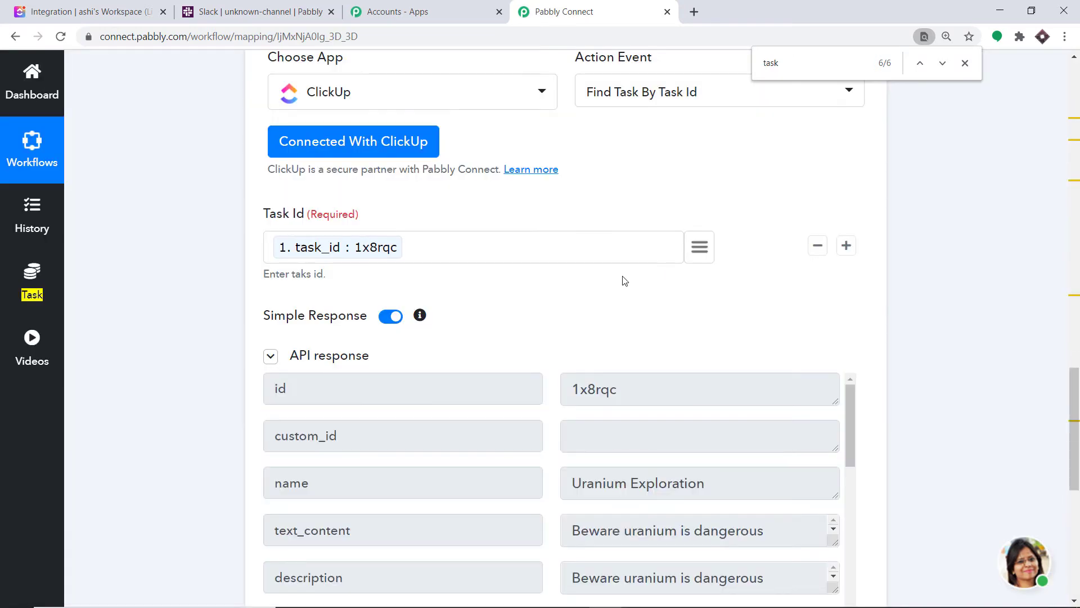
scroll(625, 281, "down", 4)
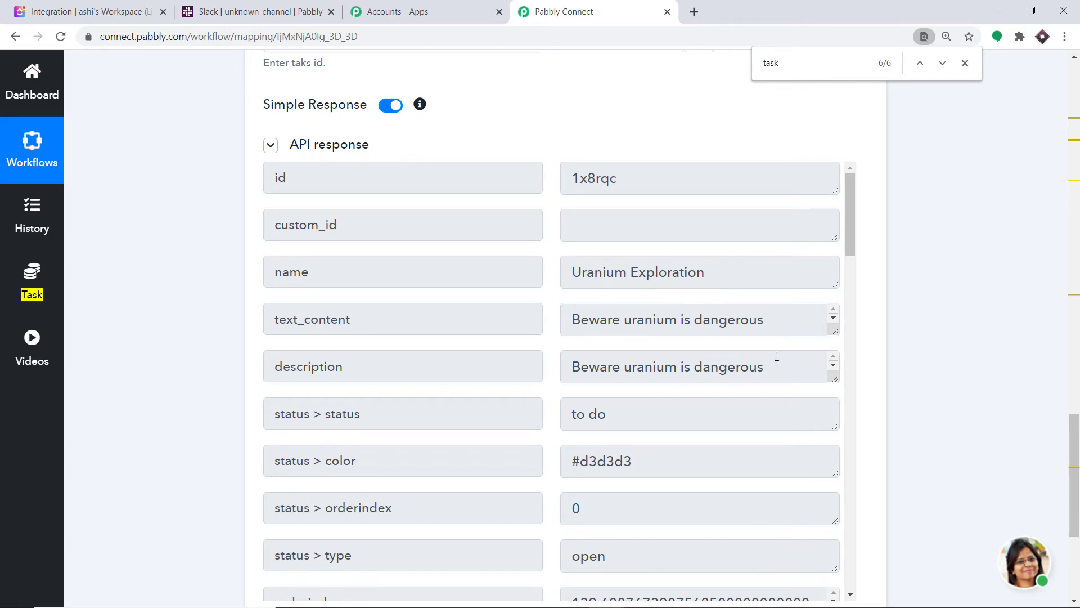
scroll(1017, 407, "down", 4)
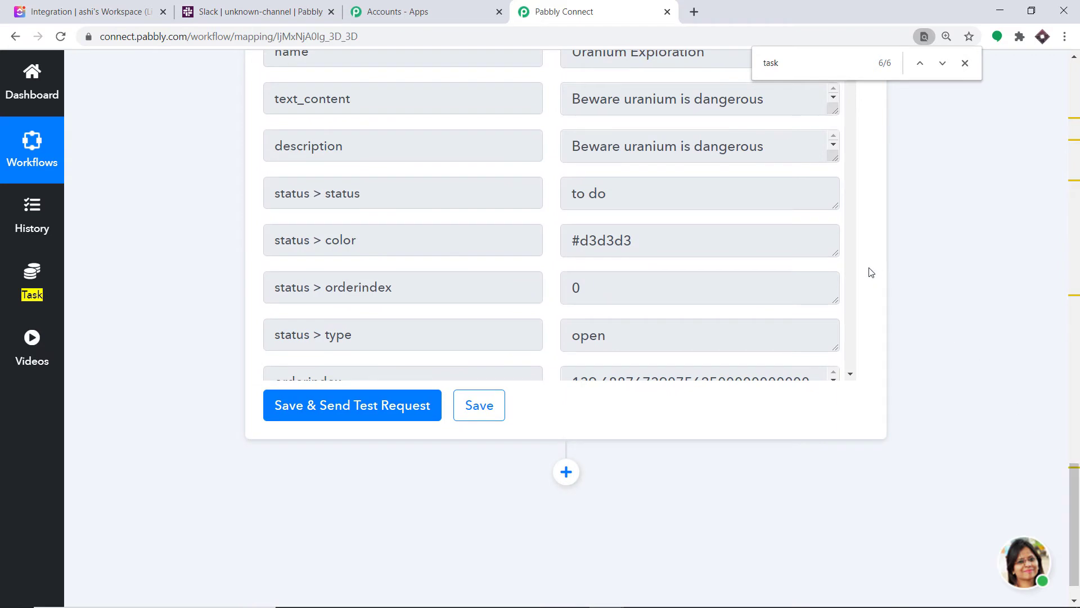
left_click(558, 473)
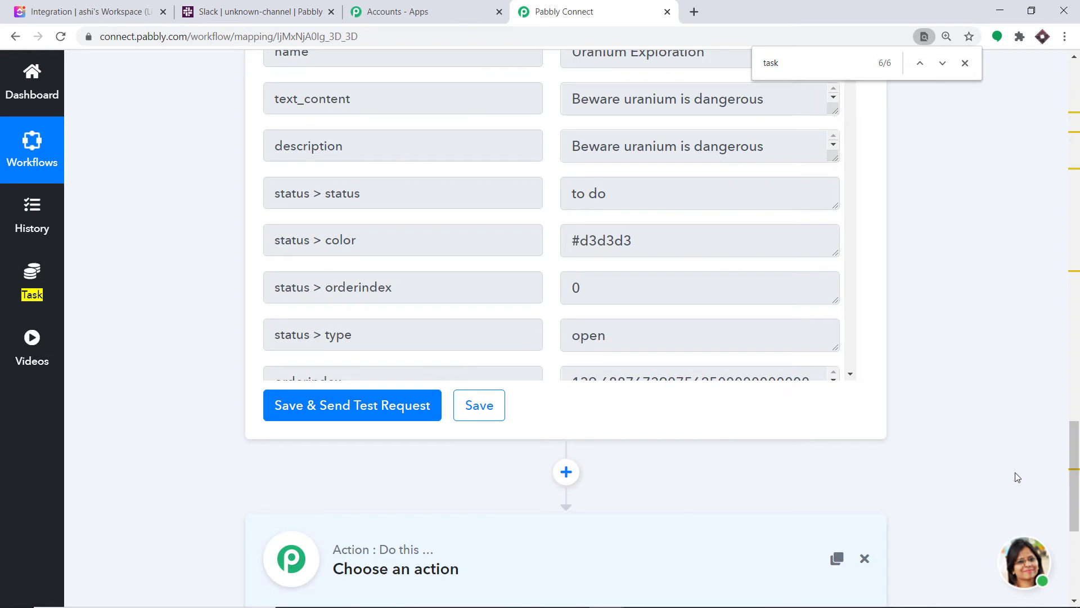
Set the new action to Slack's Send Channel Message (without Image) and start connecting Slack
scroll(1018, 484, "down", 6)
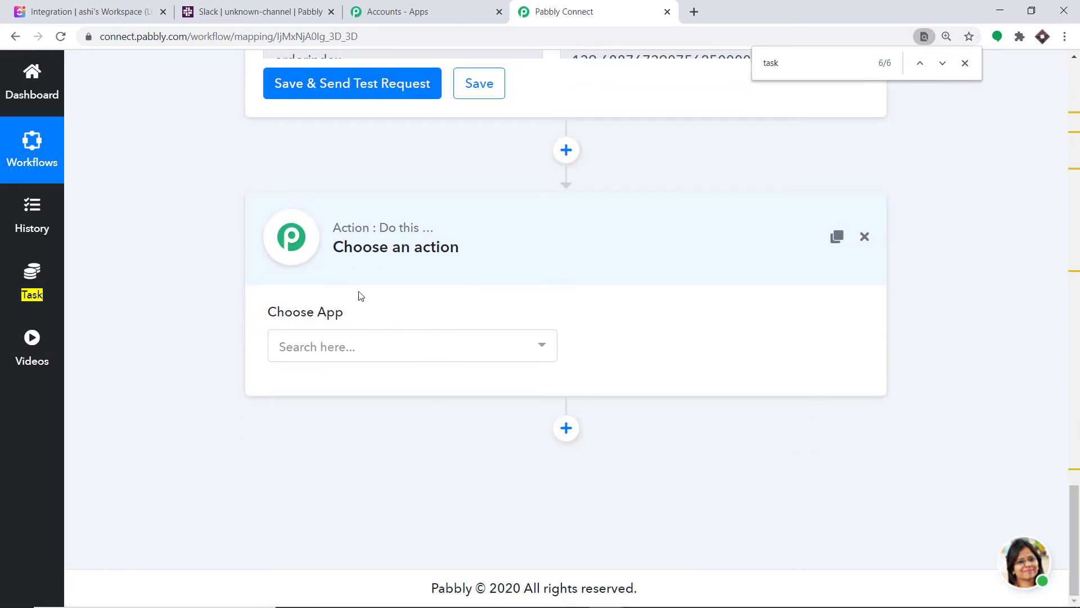
left_click(321, 348)
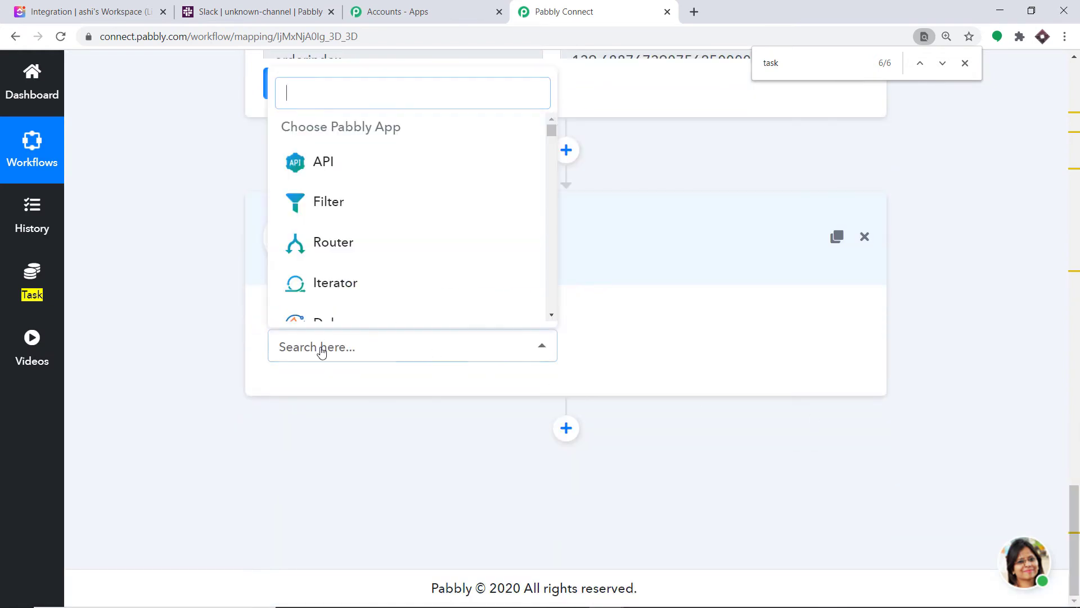
type("sl")
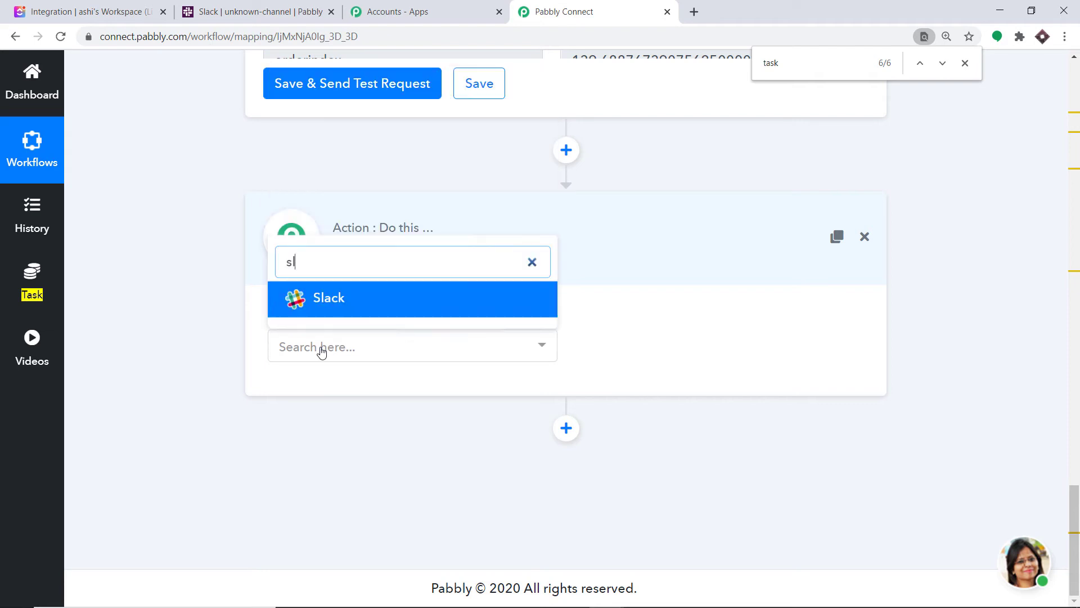
type("ack")
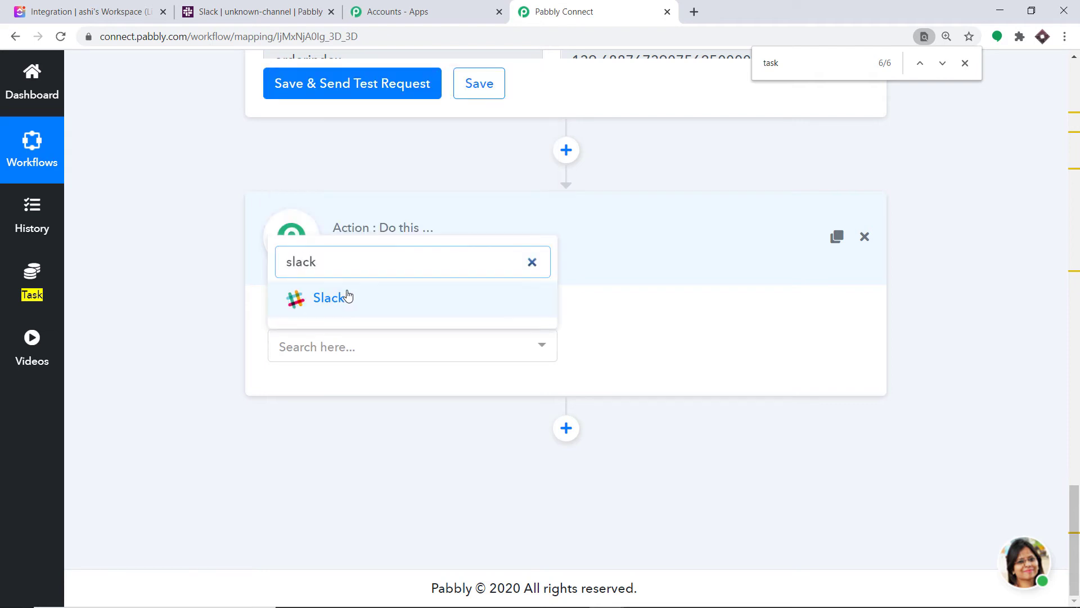
left_click(345, 296)
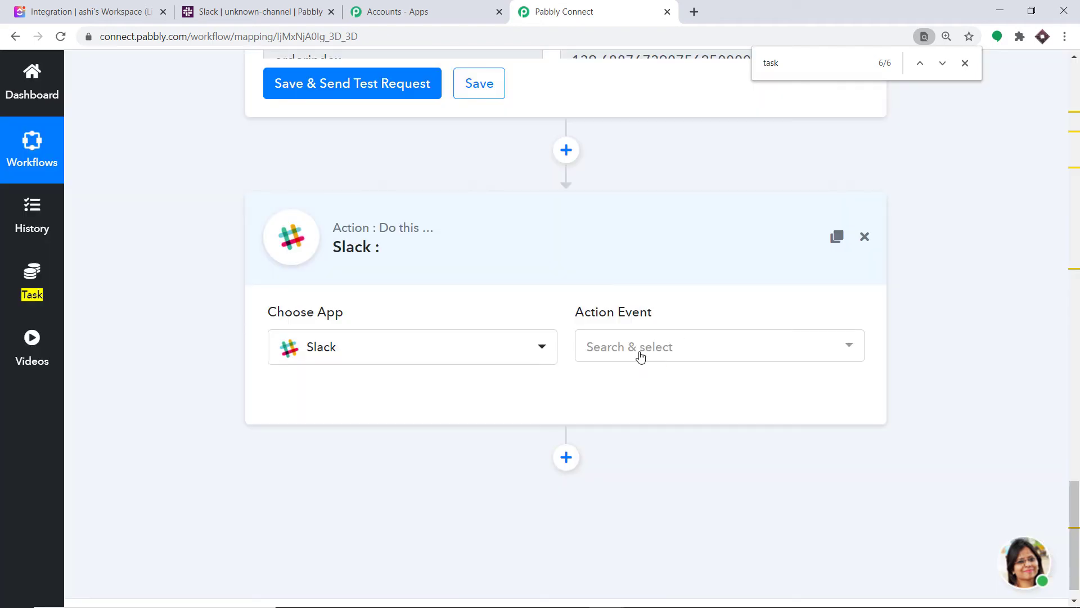
left_click(638, 349)
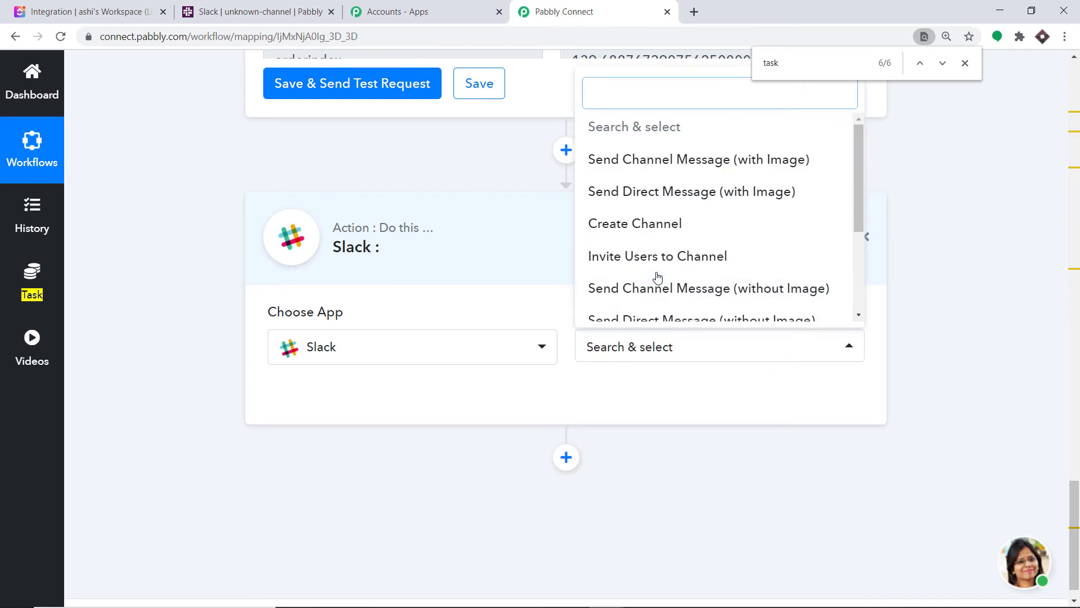
scroll(660, 241, "down", 1)
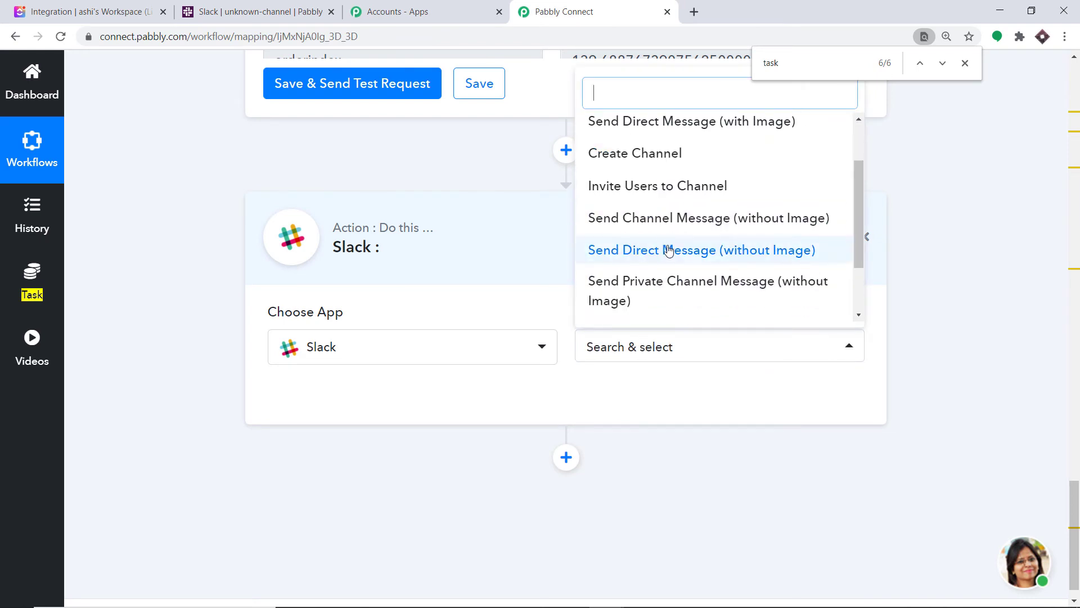
left_click(710, 219)
left_click(345, 397)
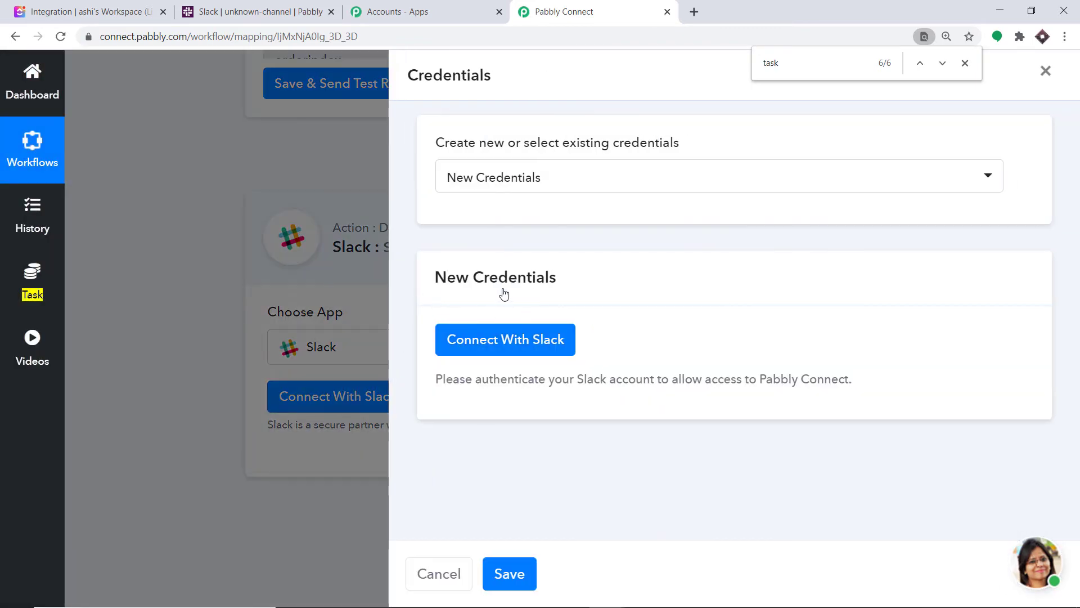
Authorize Pabbly Connect in Slack by allowing access to the Pabbly workspace
left_click(489, 340)
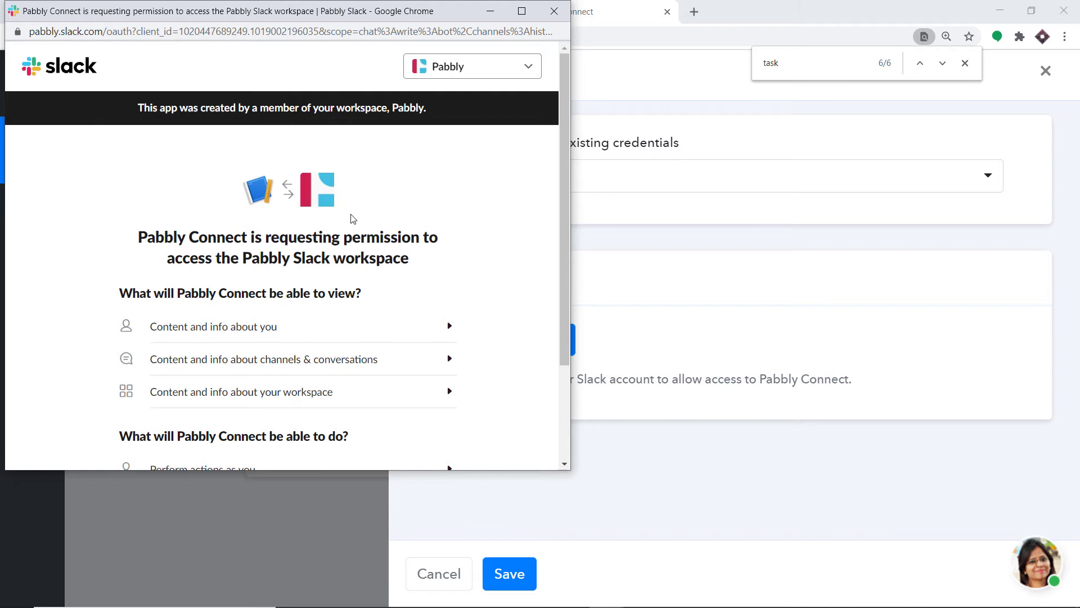
scroll(353, 218, "down", 3)
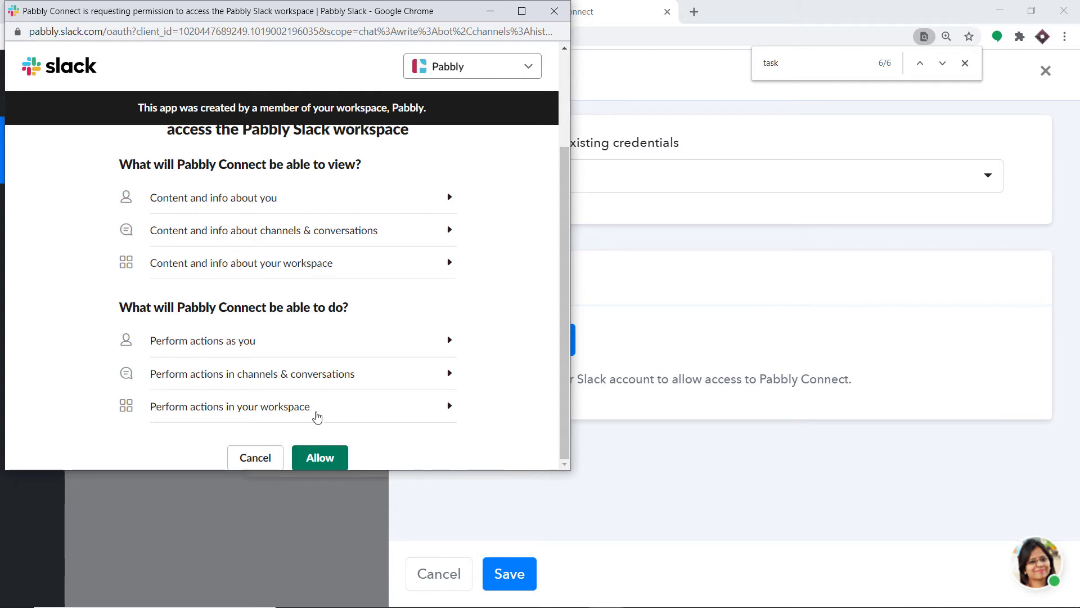
left_click(339, 463)
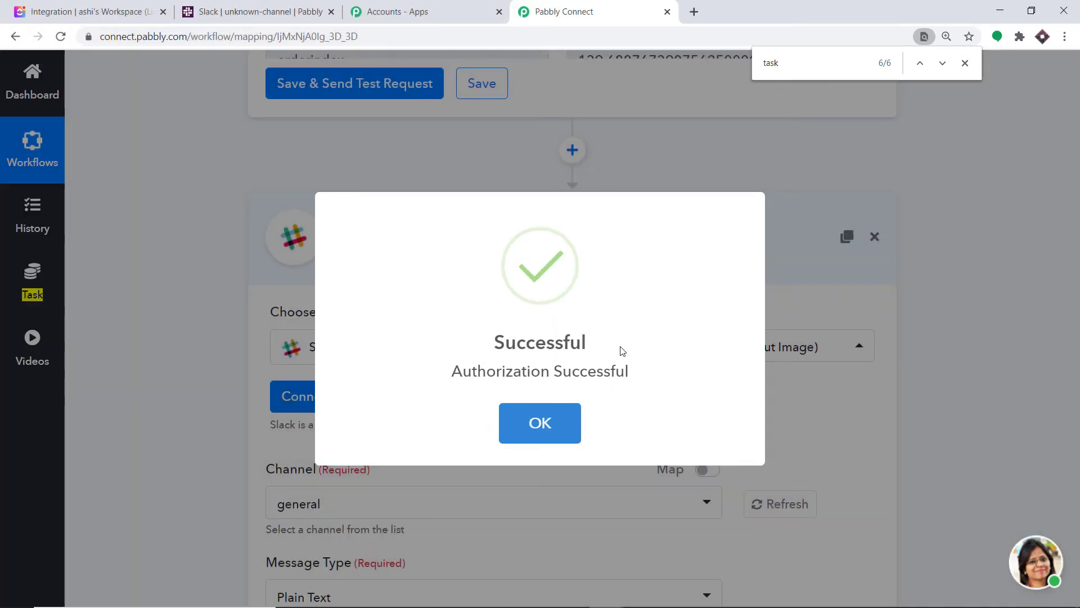
Confirm the Slack authorization and review the channel list, which has no ClickUp channel
left_click(540, 423)
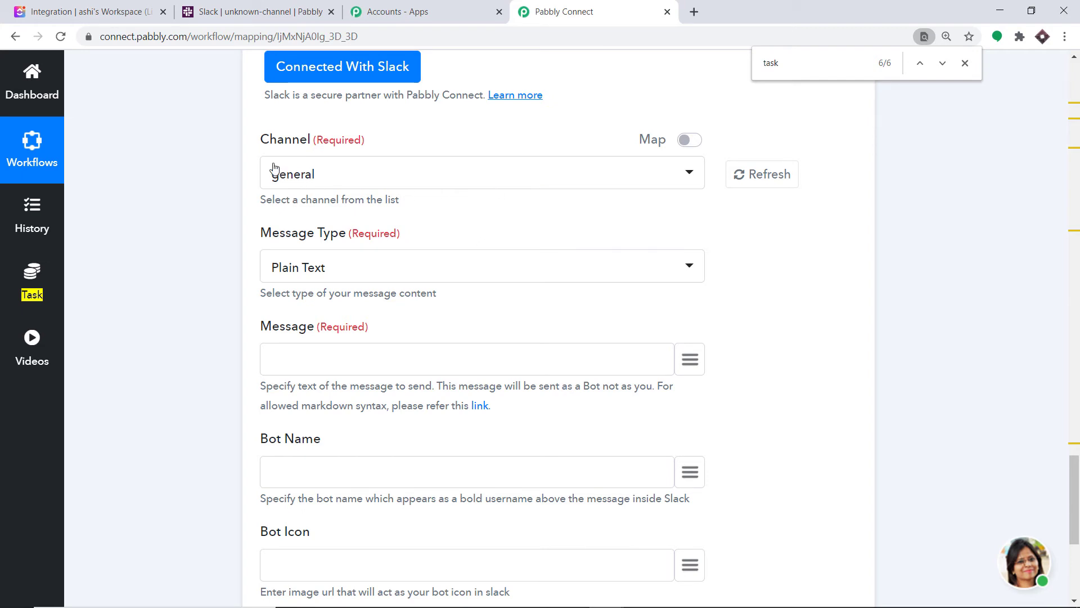
left_click(299, 178)
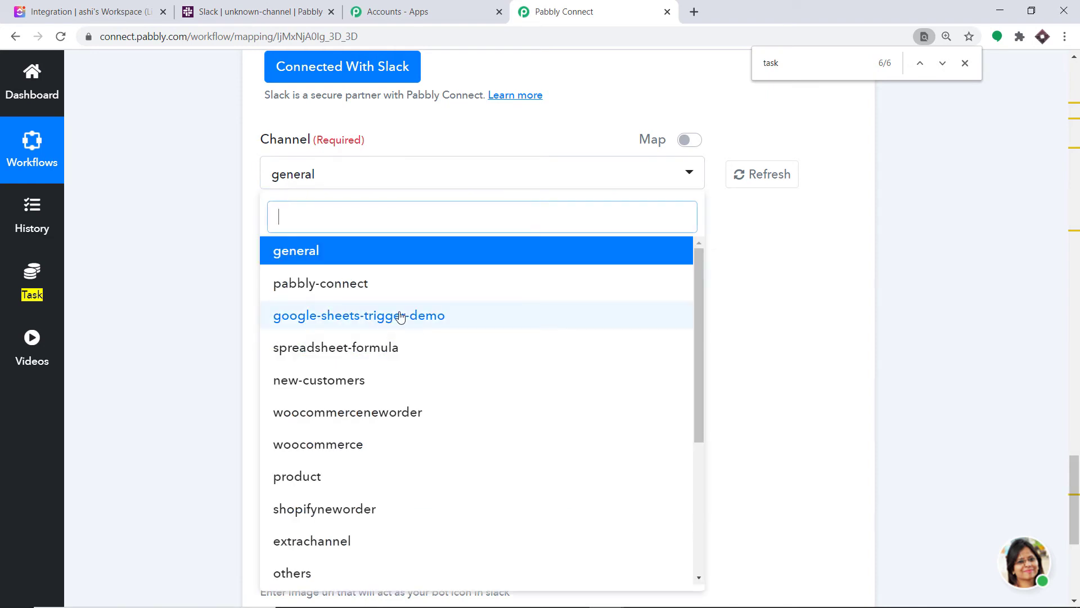
scroll(402, 326, "down", 1)
scroll(382, 377, "down", 3)
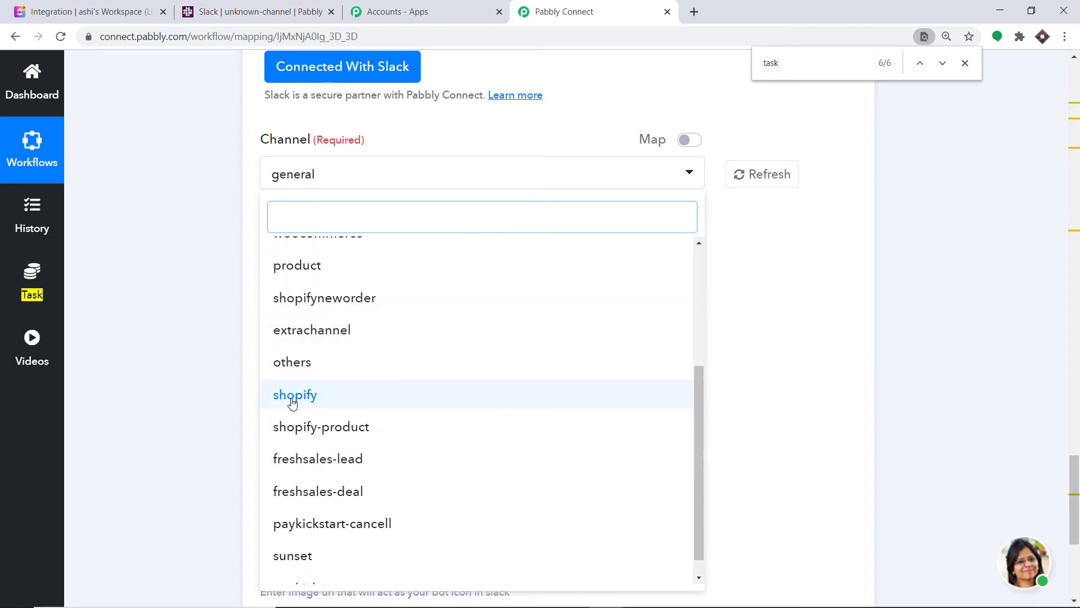
scroll(337, 478, "down", 1)
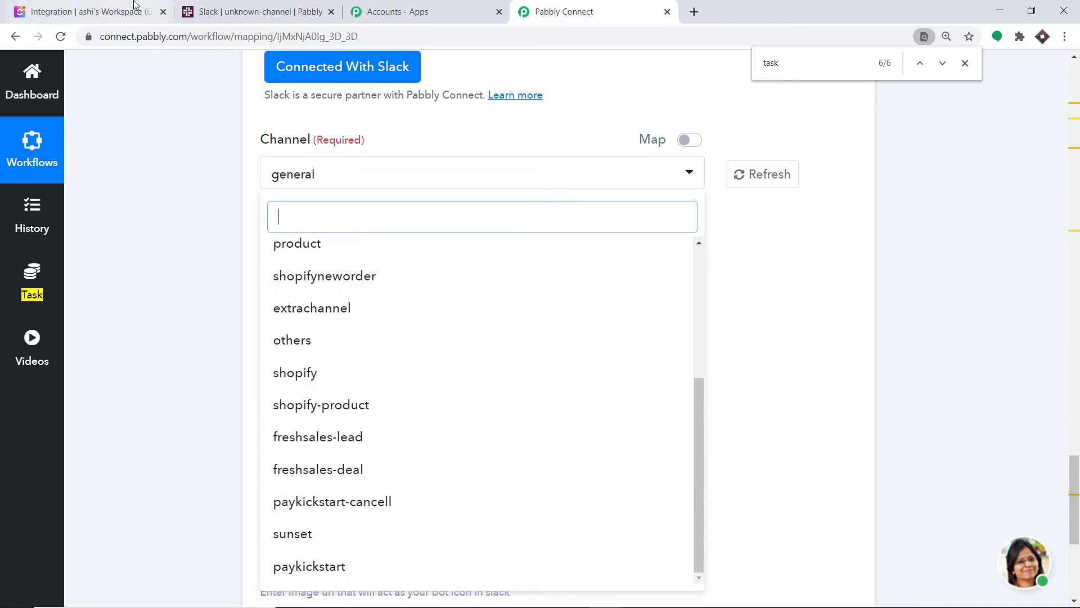
left_click(232, 4)
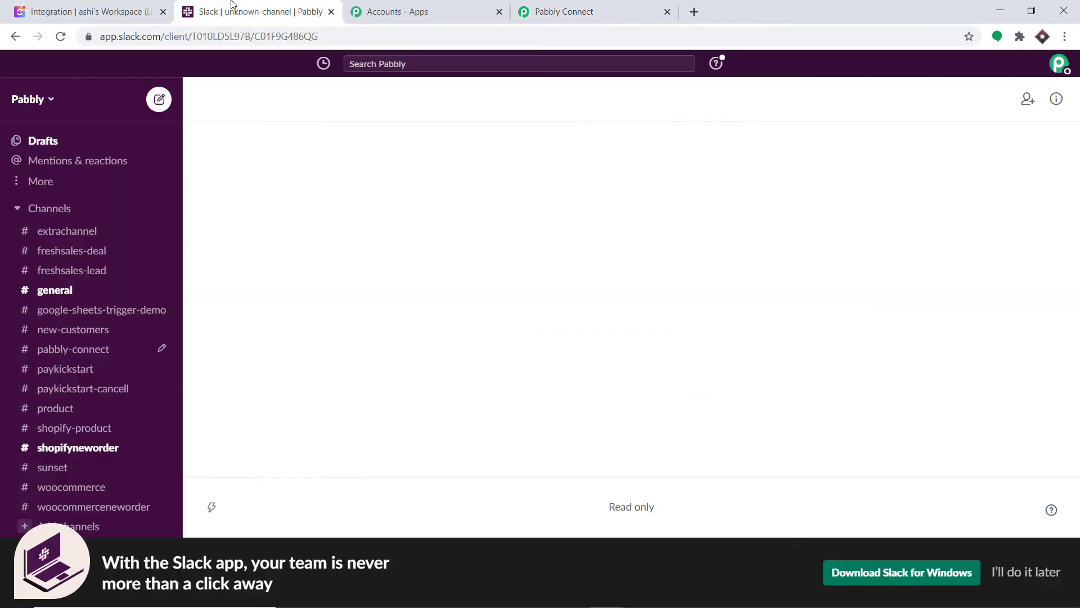
Create Slack channel 'clickup-newtask' with description 'random' and add all members
left_click(163, 211)
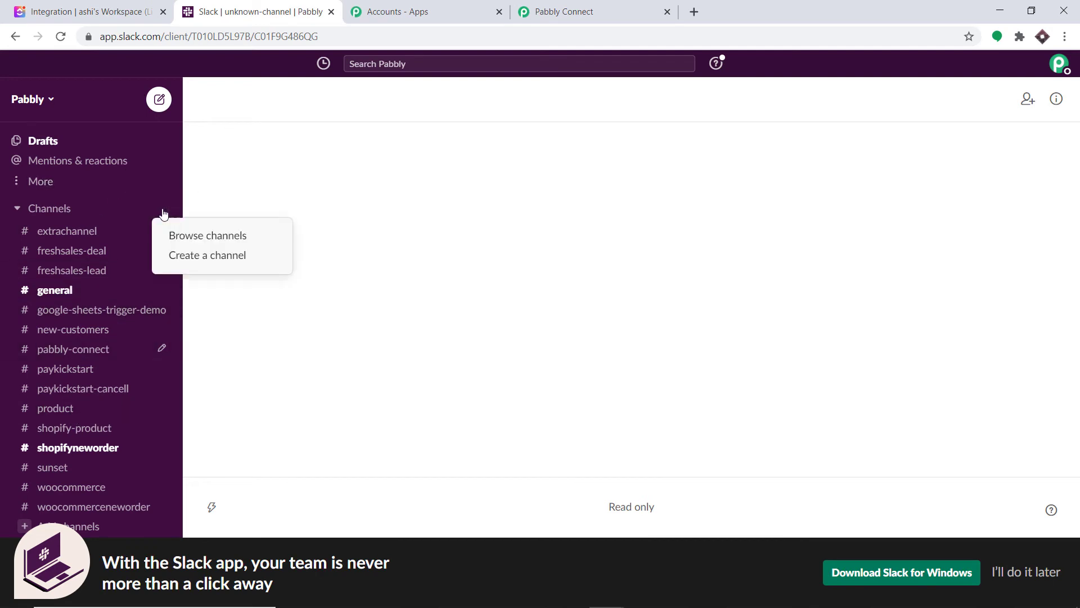
left_click(288, 255)
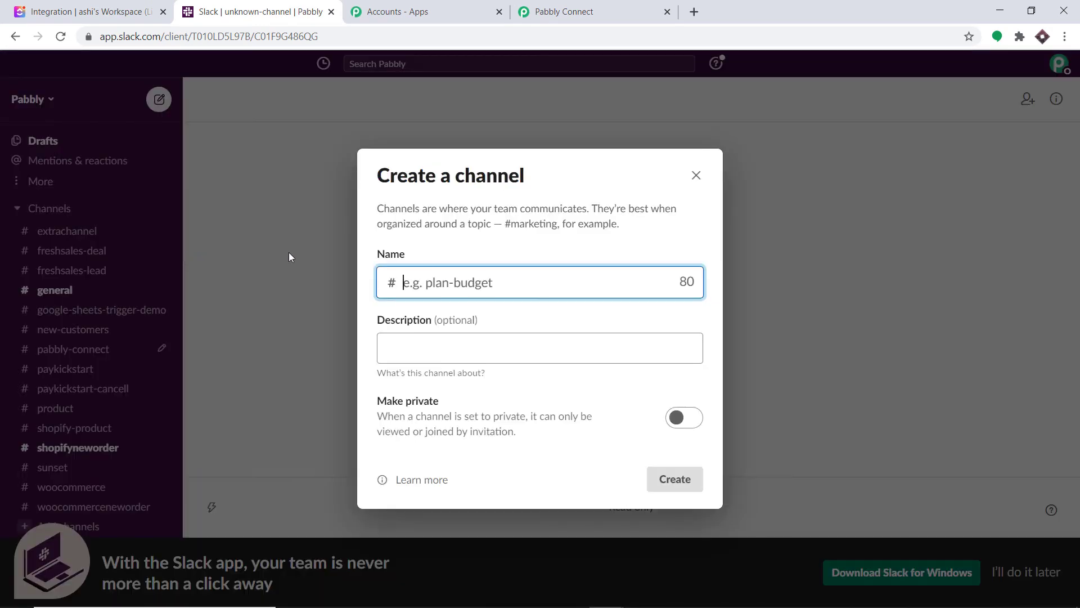
left_click(428, 271)
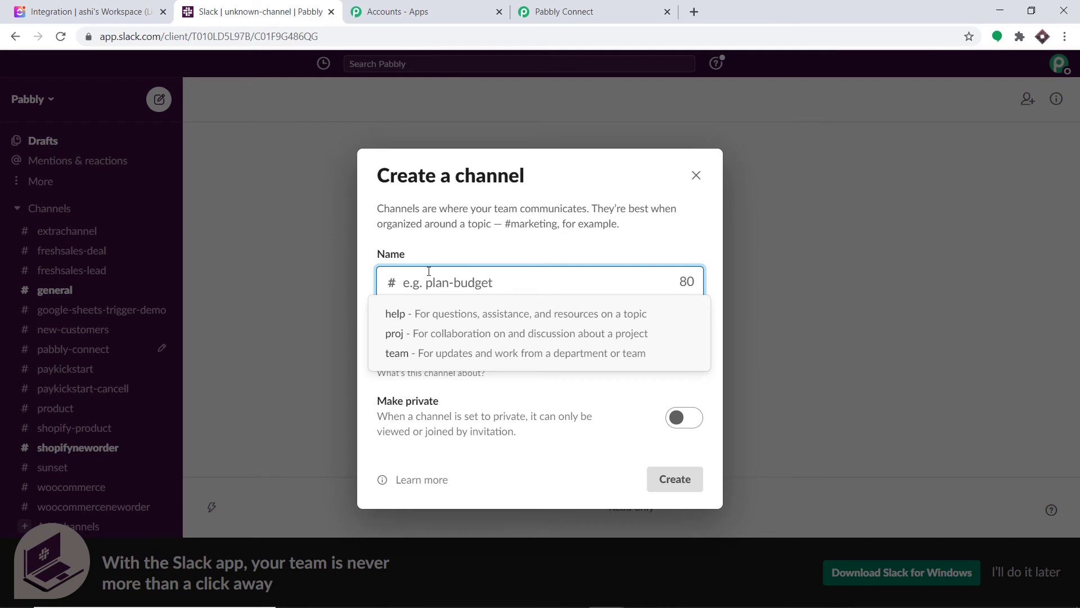
type("clickup-")
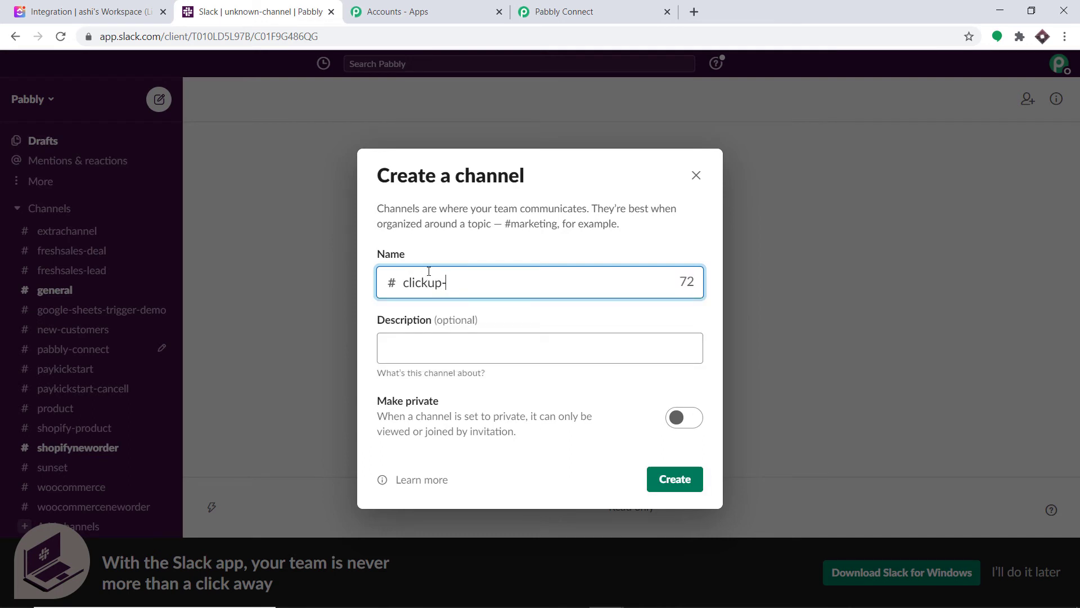
type("newtask")
left_click(438, 342)
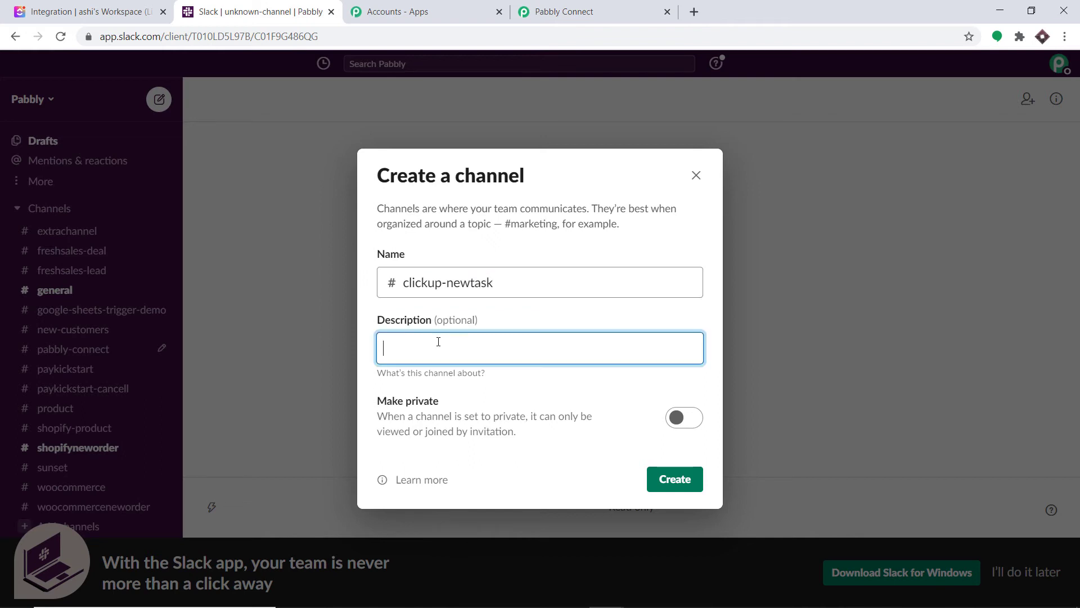
type("random")
left_click(677, 465)
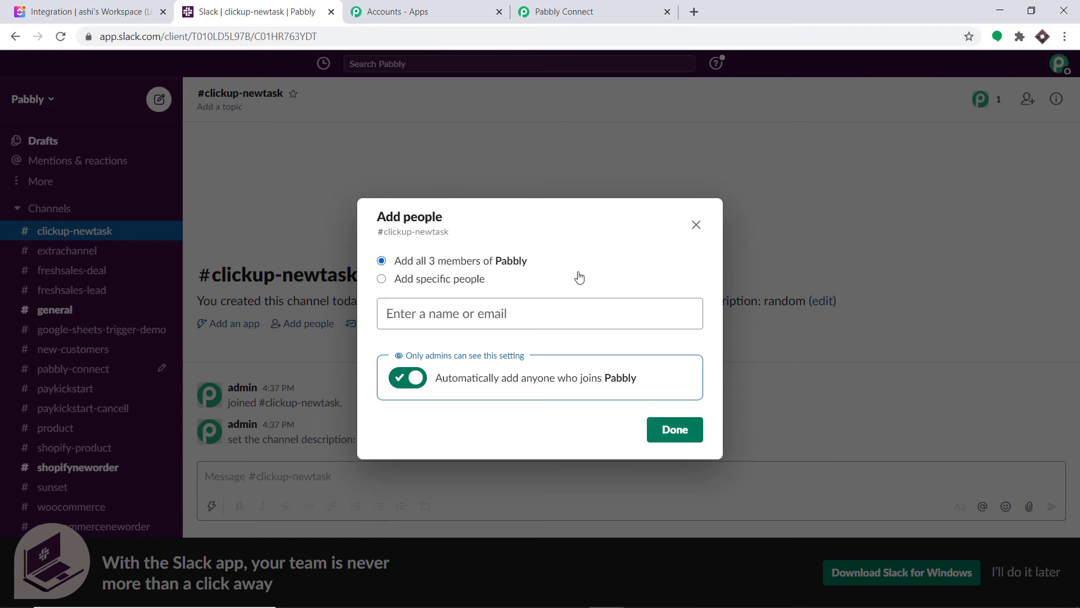
left_click(674, 430)
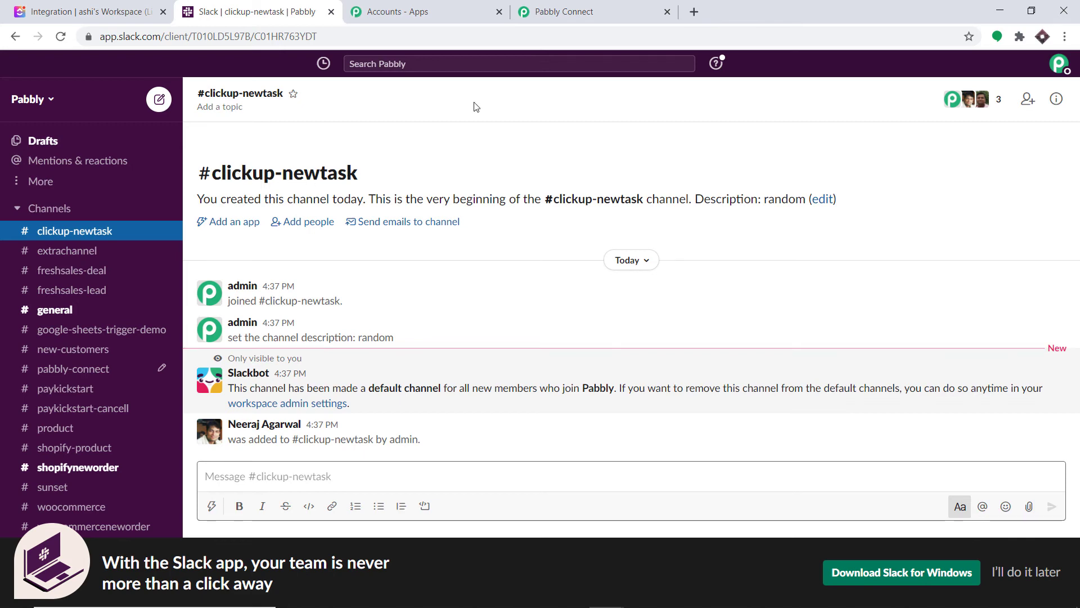
Refresh the Slack channels in Pabbly and choose clickup-newtask as the target channel
left_click(559, 9)
left_click(767, 176)
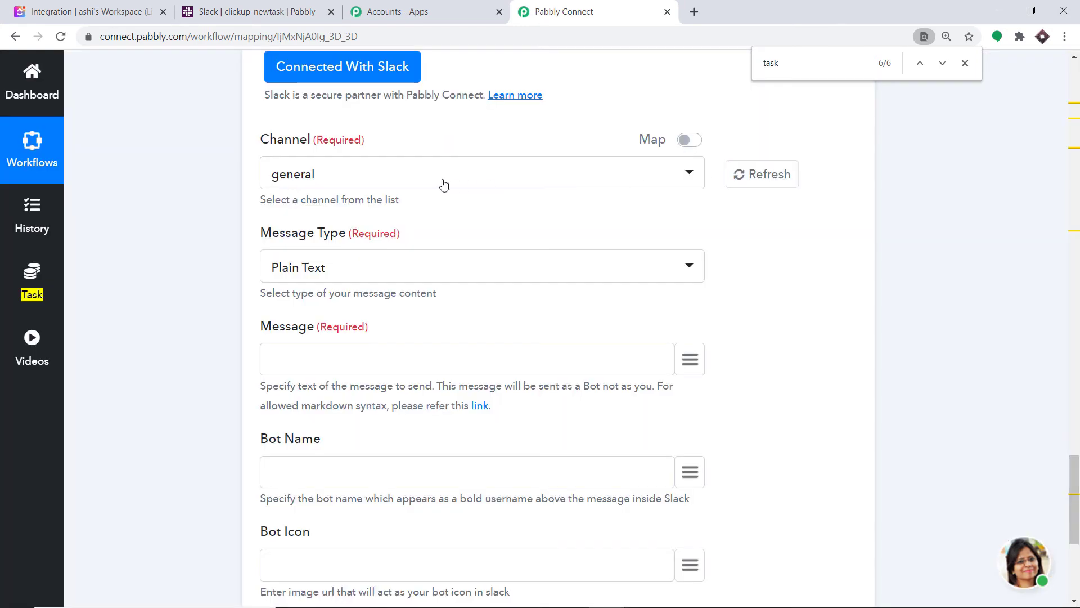
left_click(443, 184)
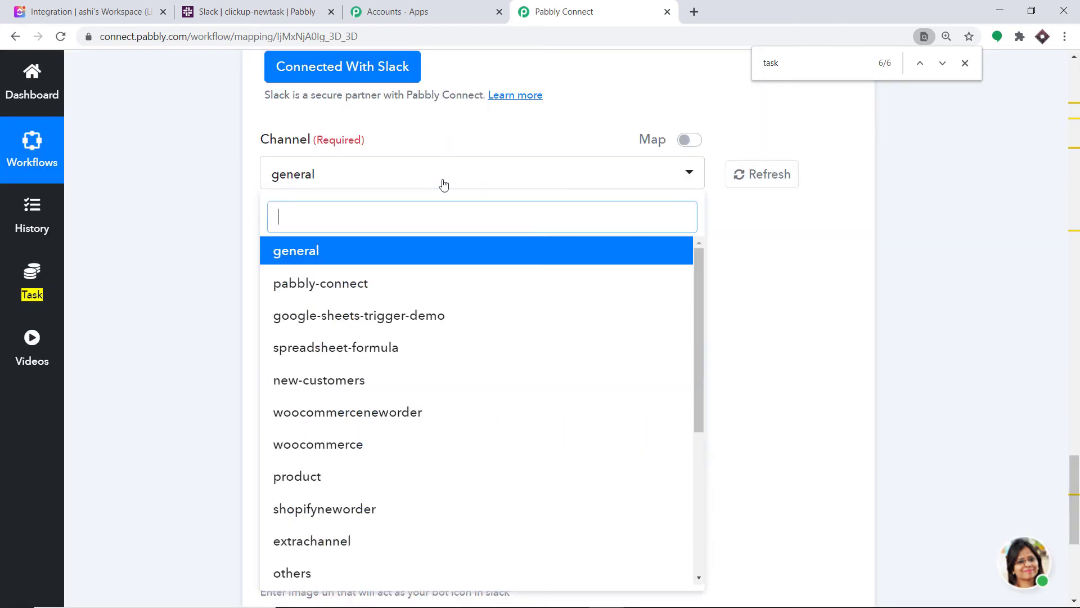
scroll(434, 282, "down", 5)
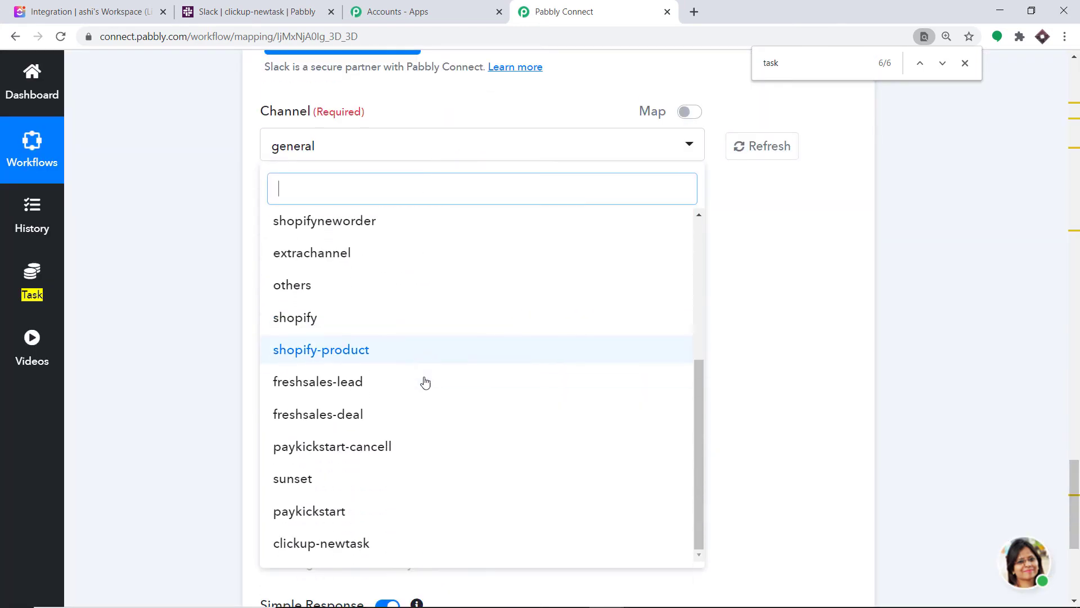
scroll(424, 383, "down", 2)
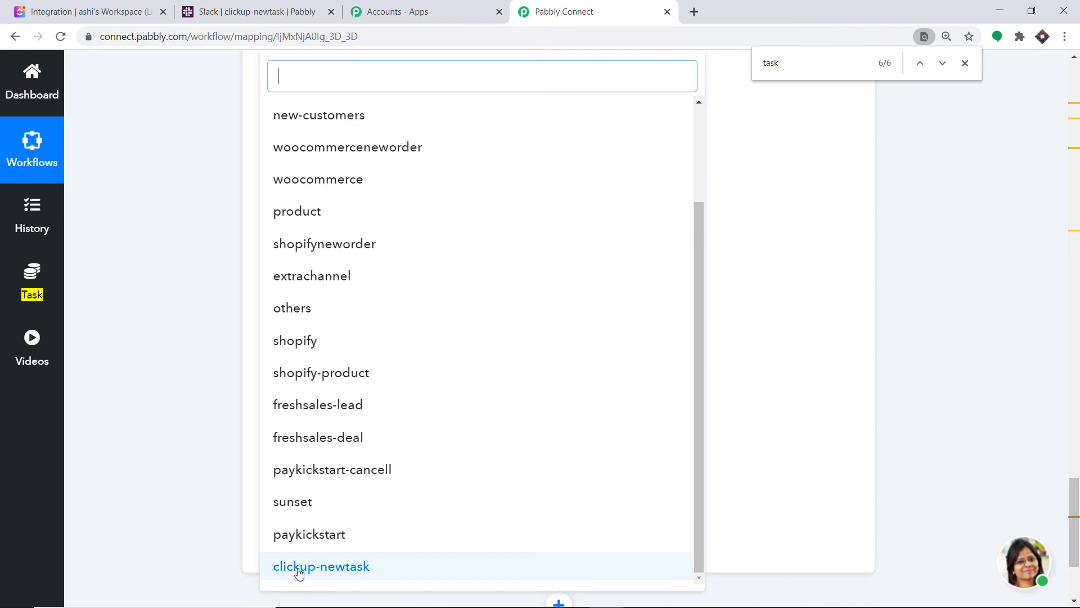
left_click(335, 569)
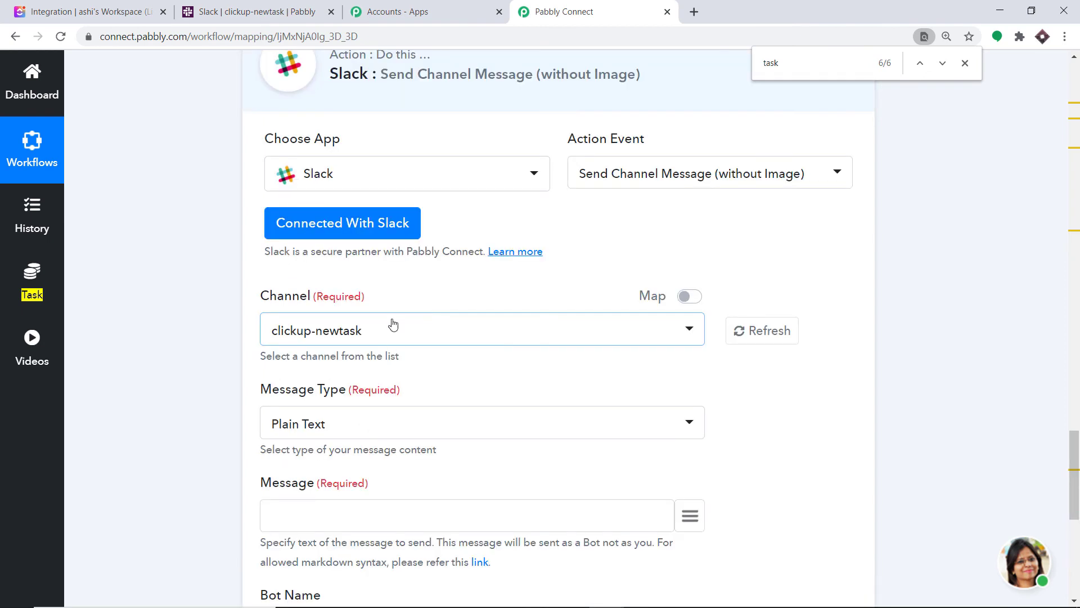
scroll(393, 325, "down", 1)
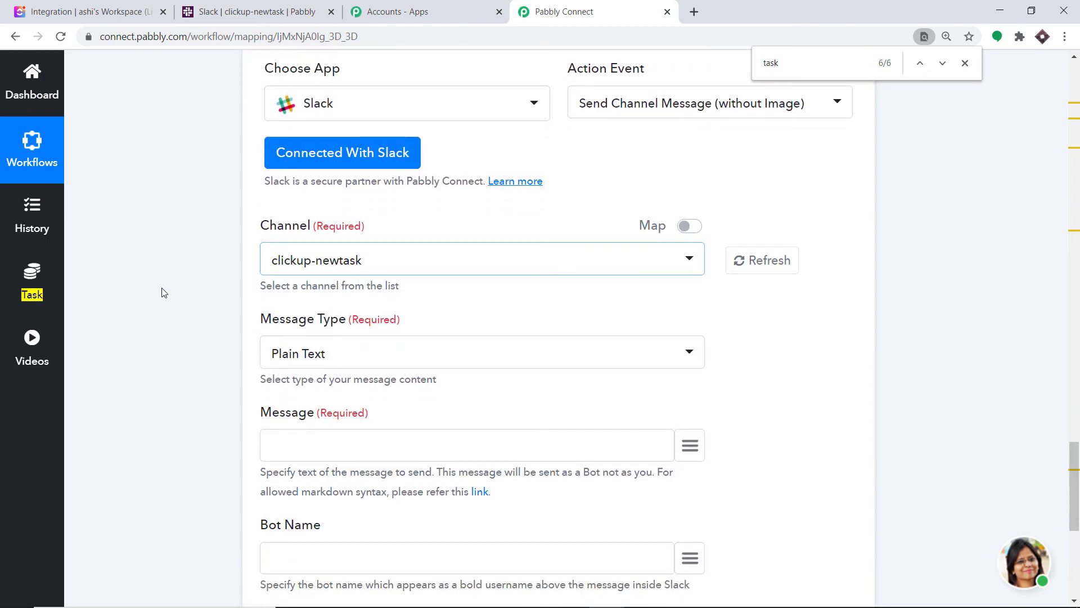
scroll(450, 281, "down", 1)
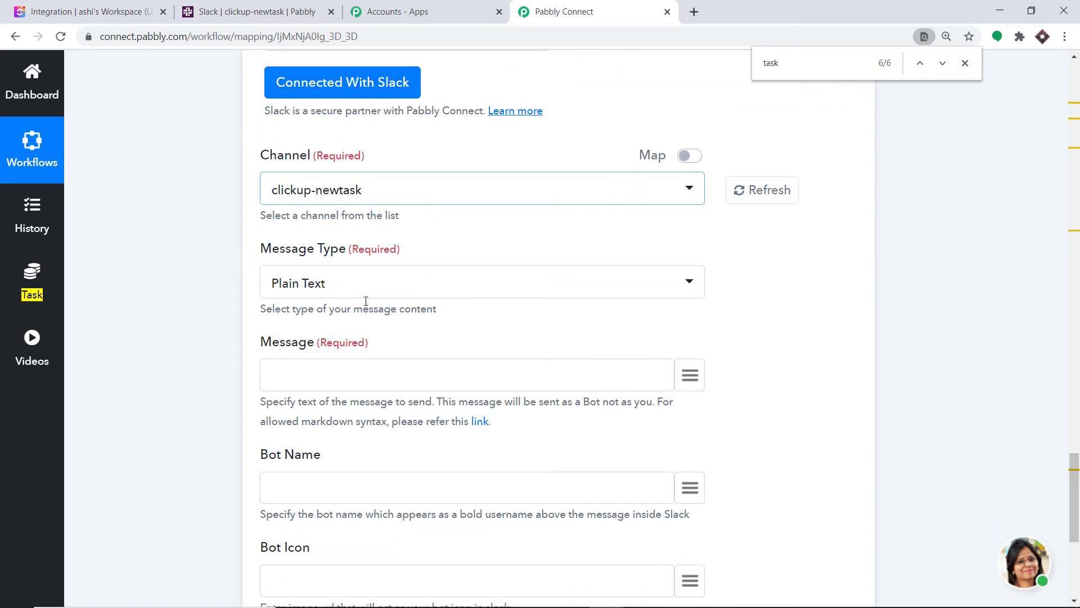
scroll(363, 295, "down", 2)
left_click(316, 222)
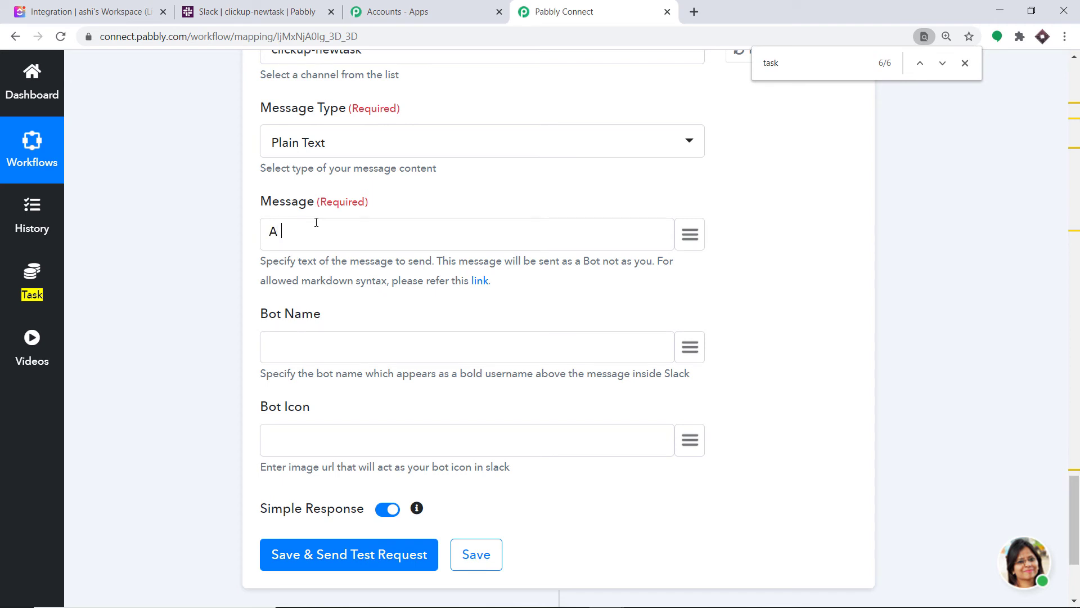
Write the message 'A new task [name] has been created and [description]' using mapped task fields
type("A new task")
left_click(690, 236)
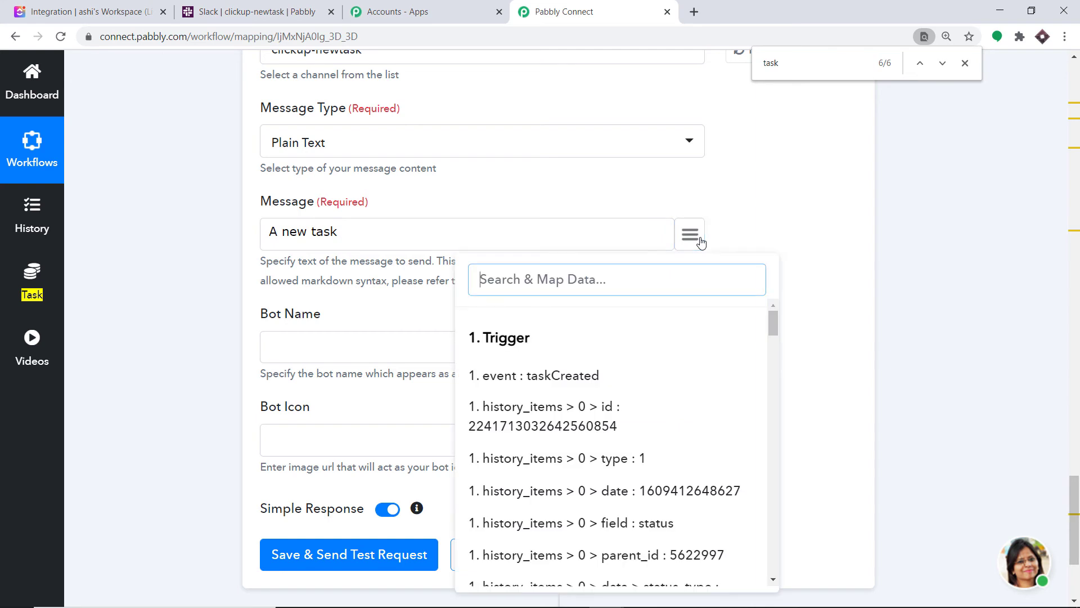
type("uran")
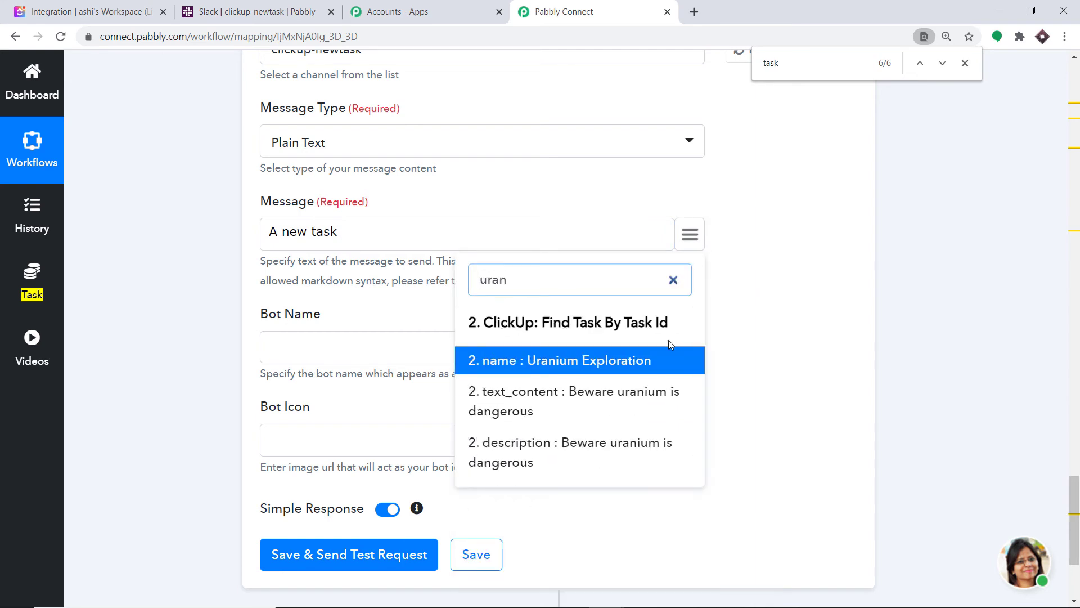
left_click(591, 360)
type("has been created and")
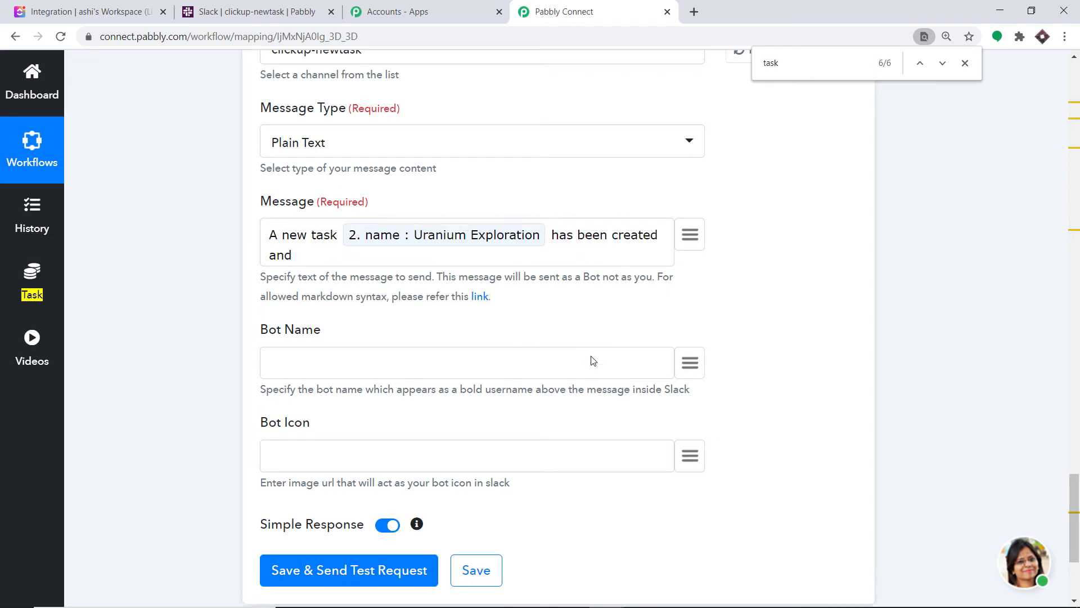
left_click(687, 237)
type("bew")
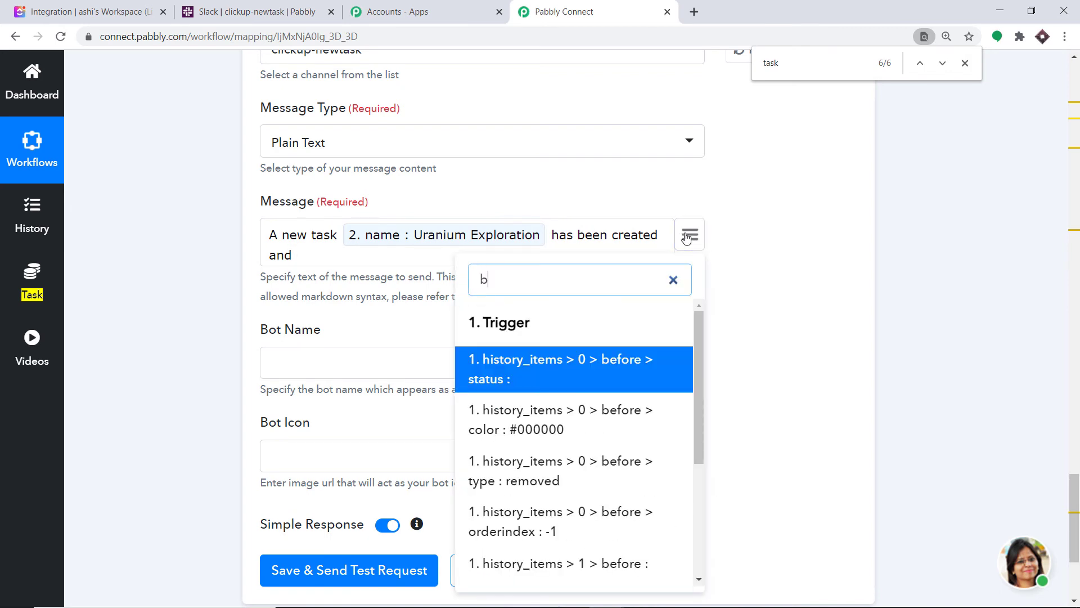
left_click(563, 416)
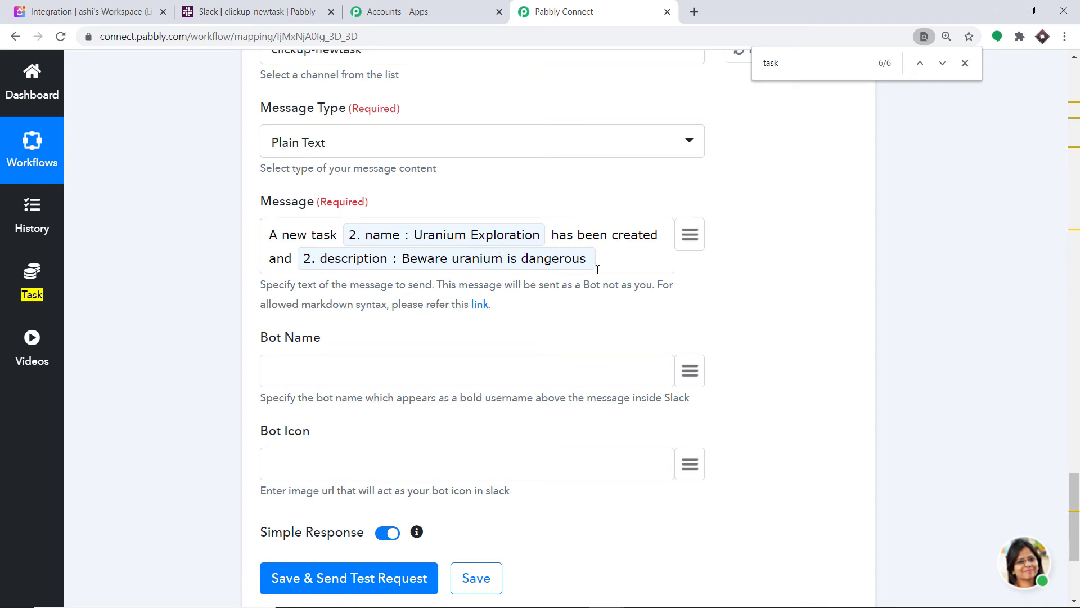
scroll(563, 270, "down", 2)
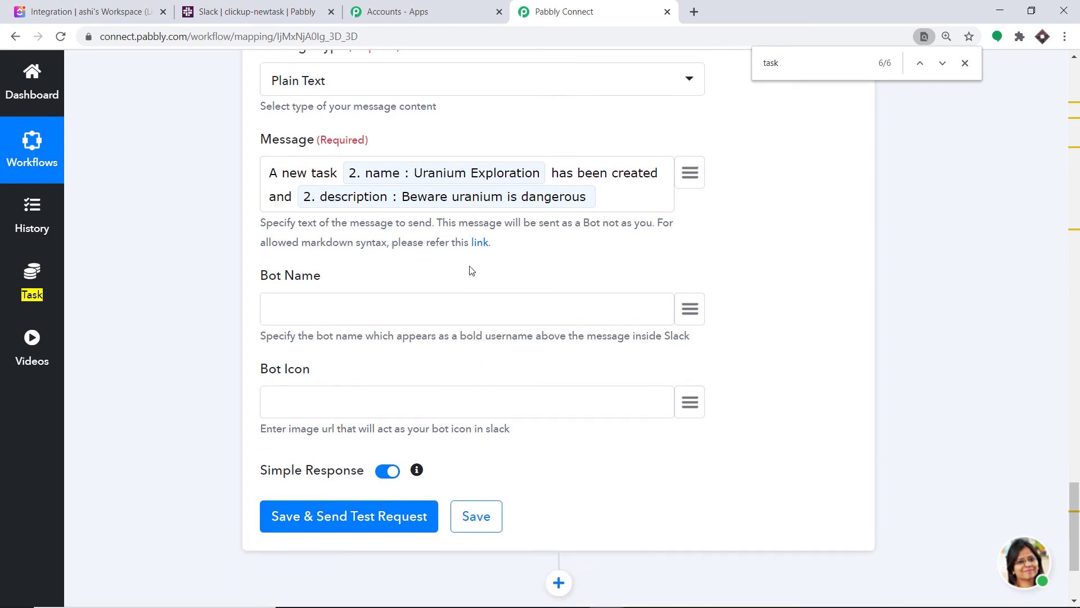
Set the bot name to 'Pabbly' and send a test Slack message, reviewing the response
left_click(324, 295)
type("Pabbly")
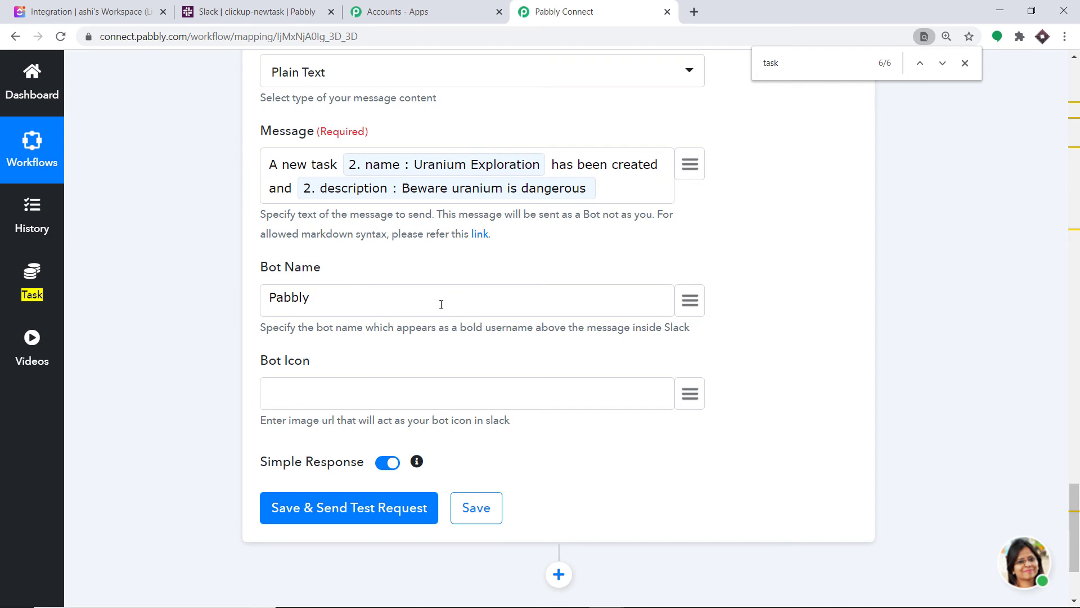
left_click(349, 506)
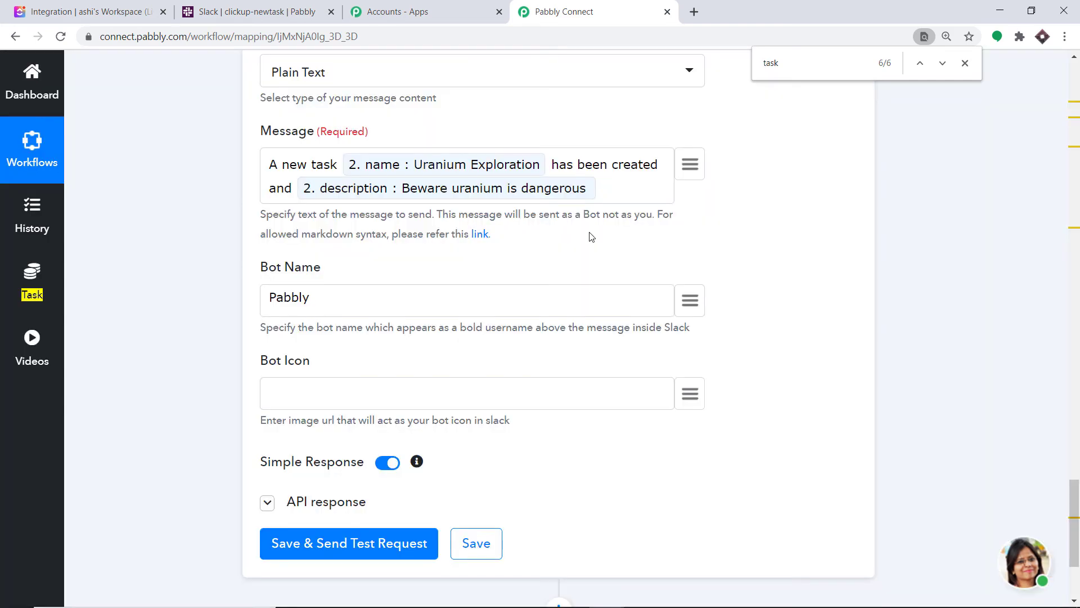
scroll(500, 273, "down", 4)
scroll(566, 345, "down", 1)
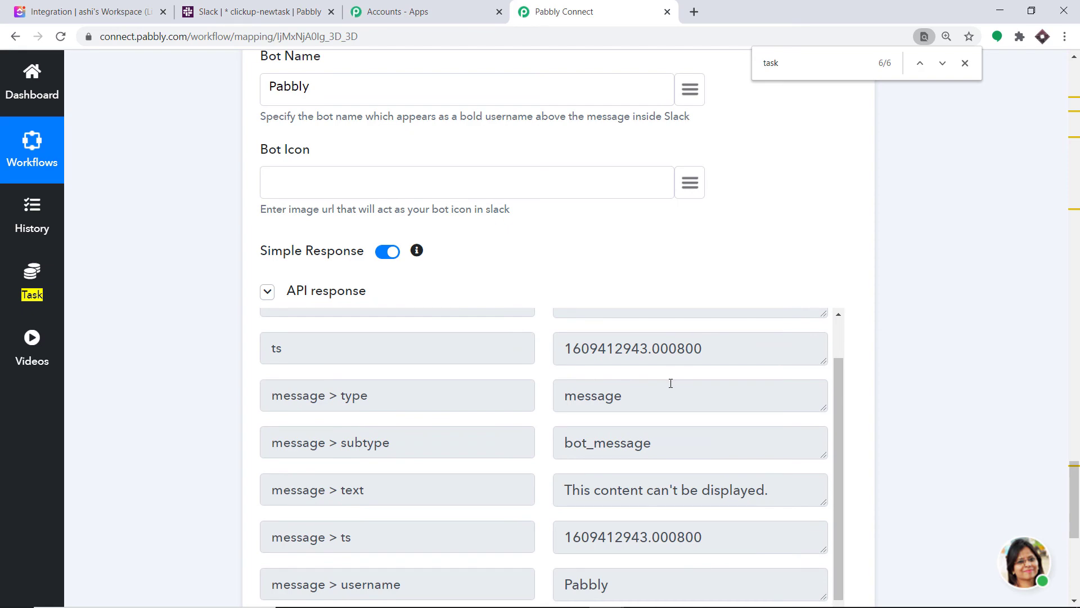
left_click(251, 5)
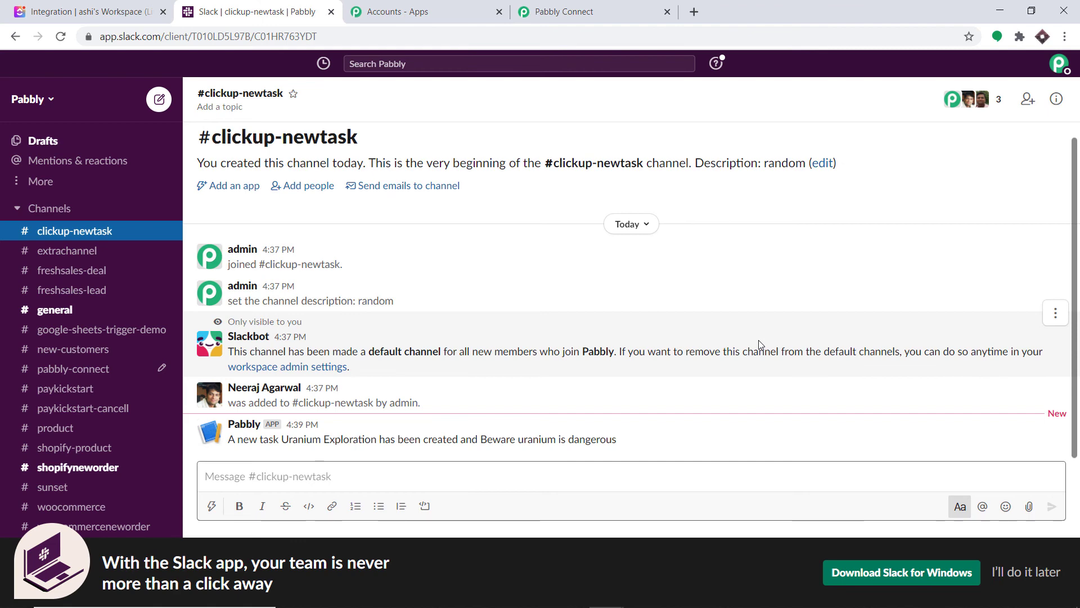
Collapse the Slack message, Find Task By Task Id, and New Task trigger steps
left_click(602, 5)
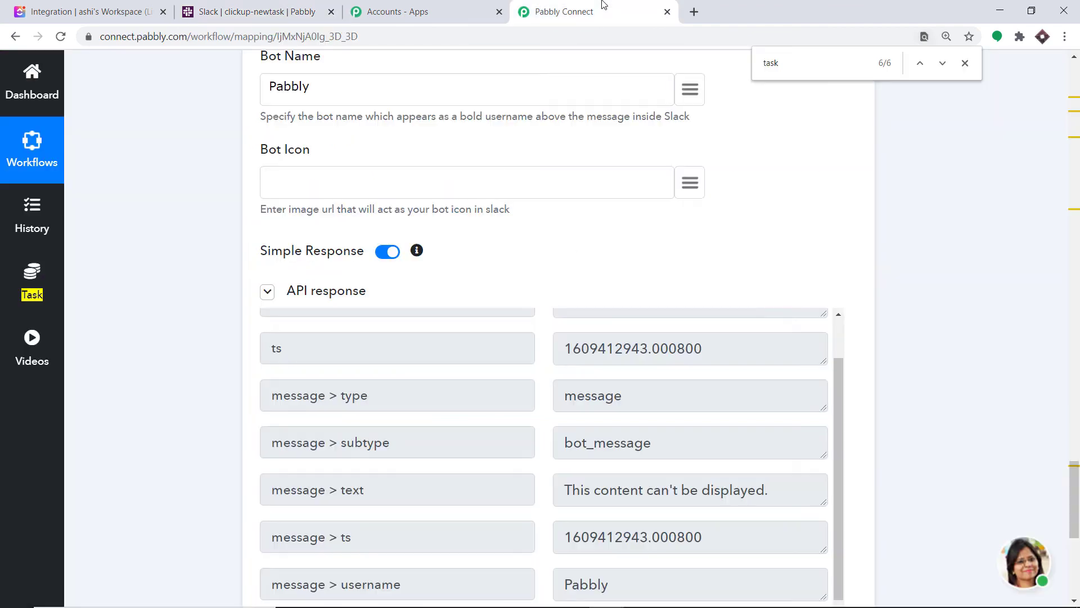
scroll(1077, 342, "up", 15)
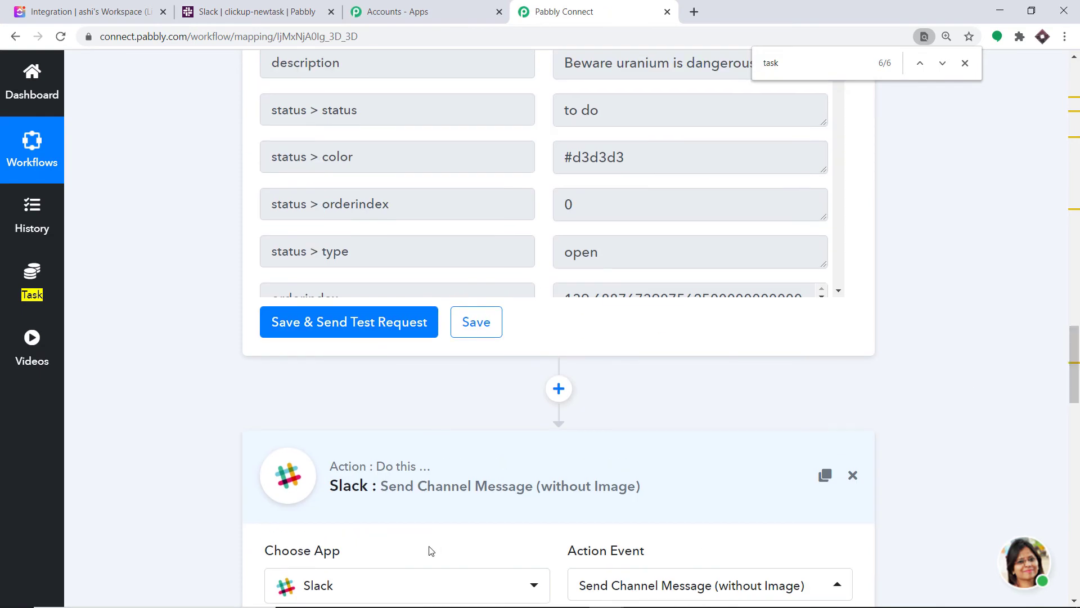
left_click(397, 495)
scroll(1078, 322, "up", 8)
scroll(1078, 323, "up", 8)
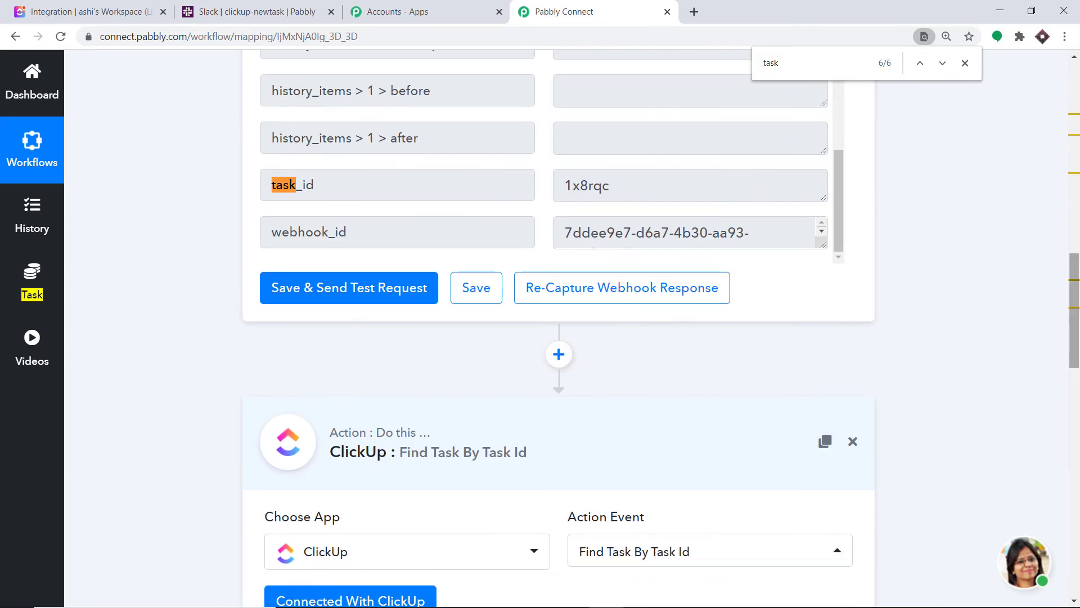
left_click(526, 429)
scroll(1079, 409, "up", 12)
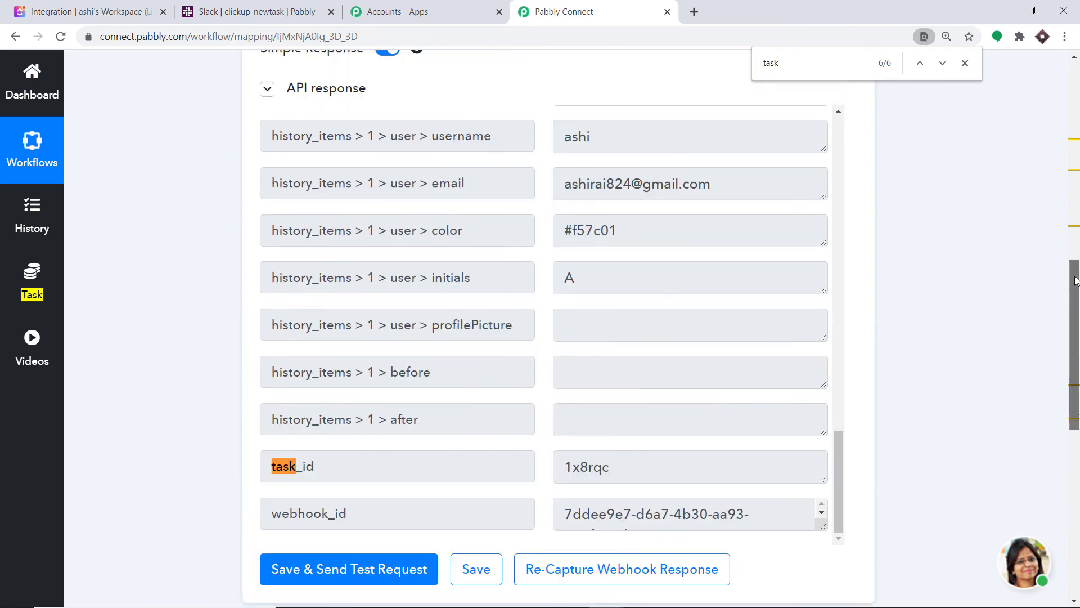
left_click(542, 148)
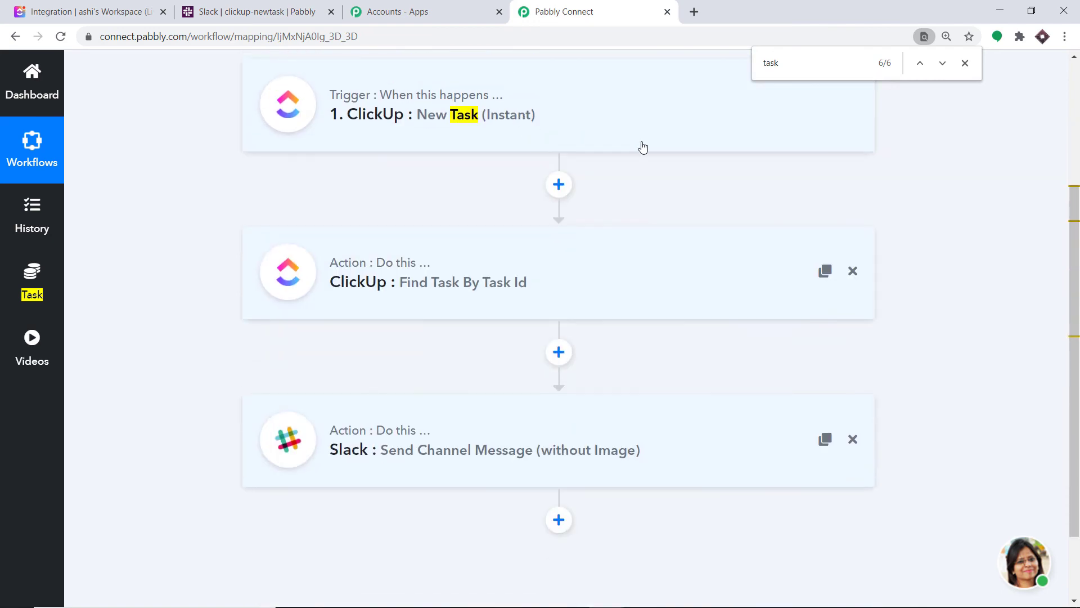
scroll(1001, 141, "up", 1)
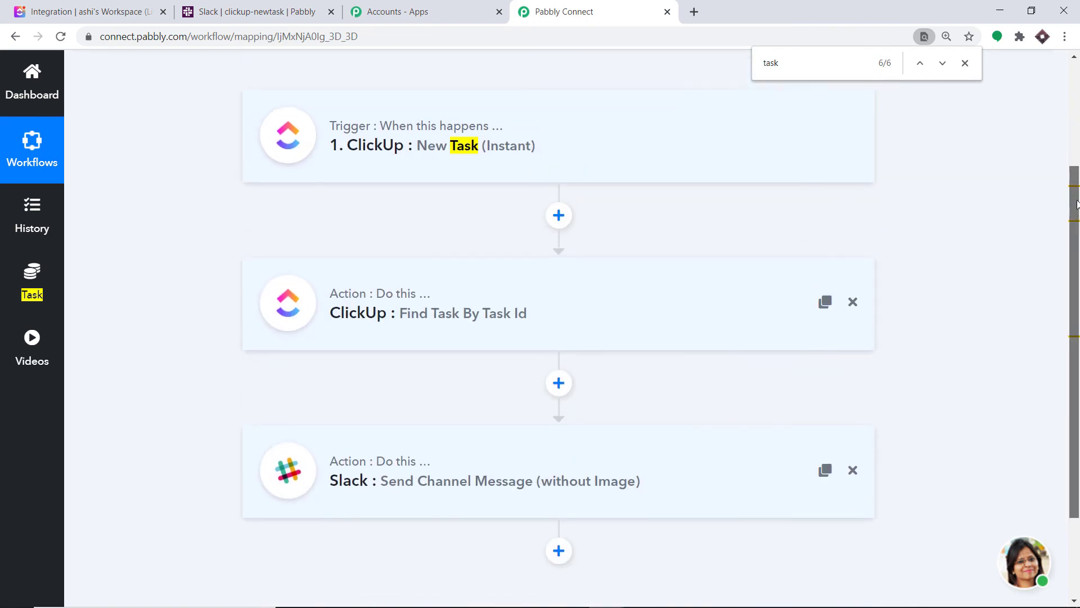
Close the in-page search bar and review the three-step workflow
left_click(966, 63)
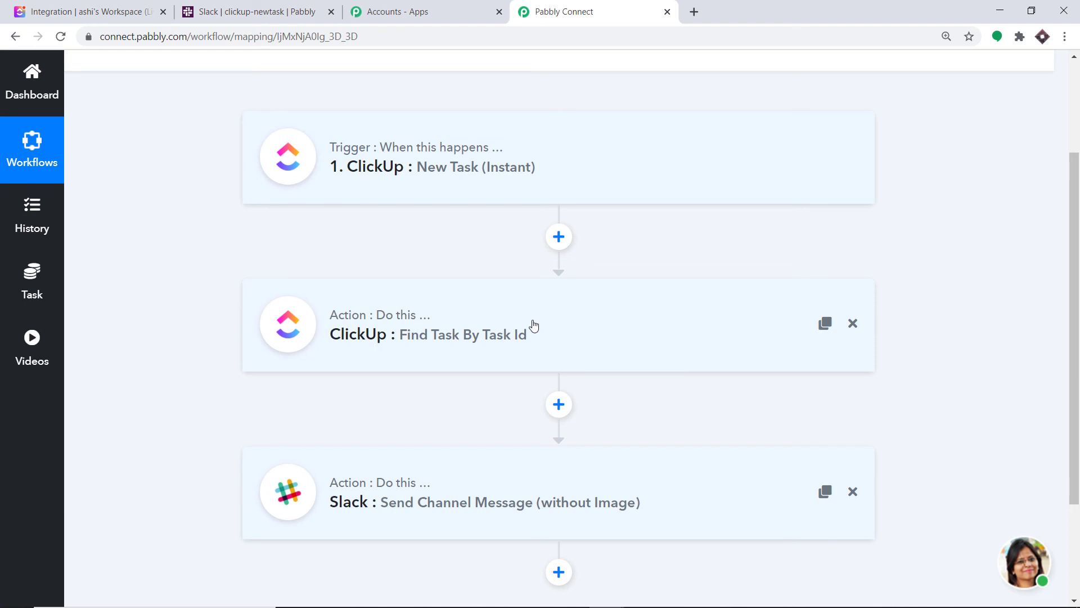
scroll(670, 340, "down", 3)
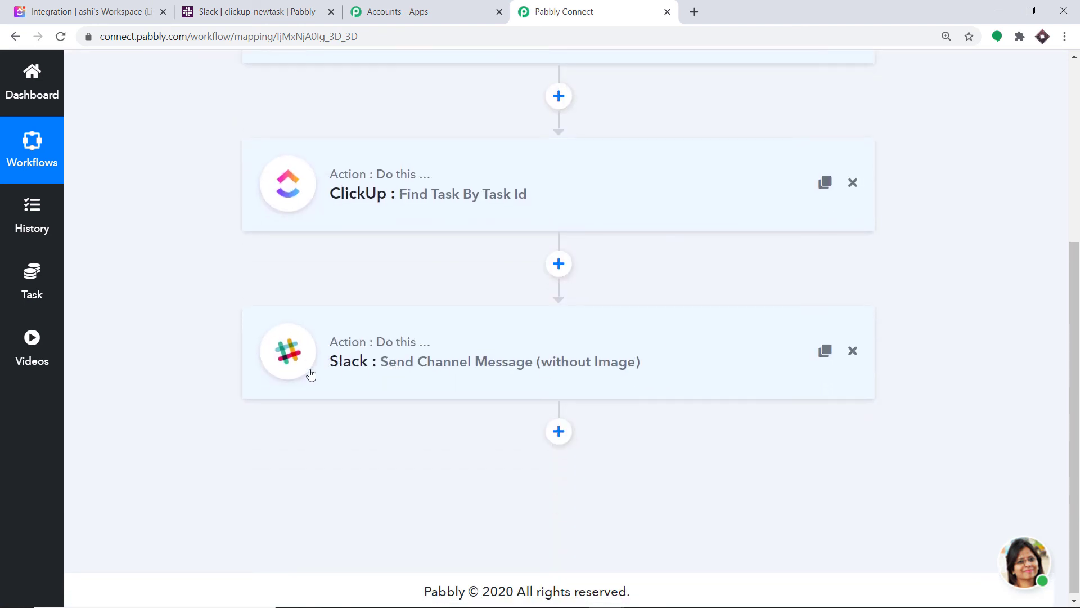
scroll(529, 362, "up", 1)
scroll(528, 364, "up", 1)
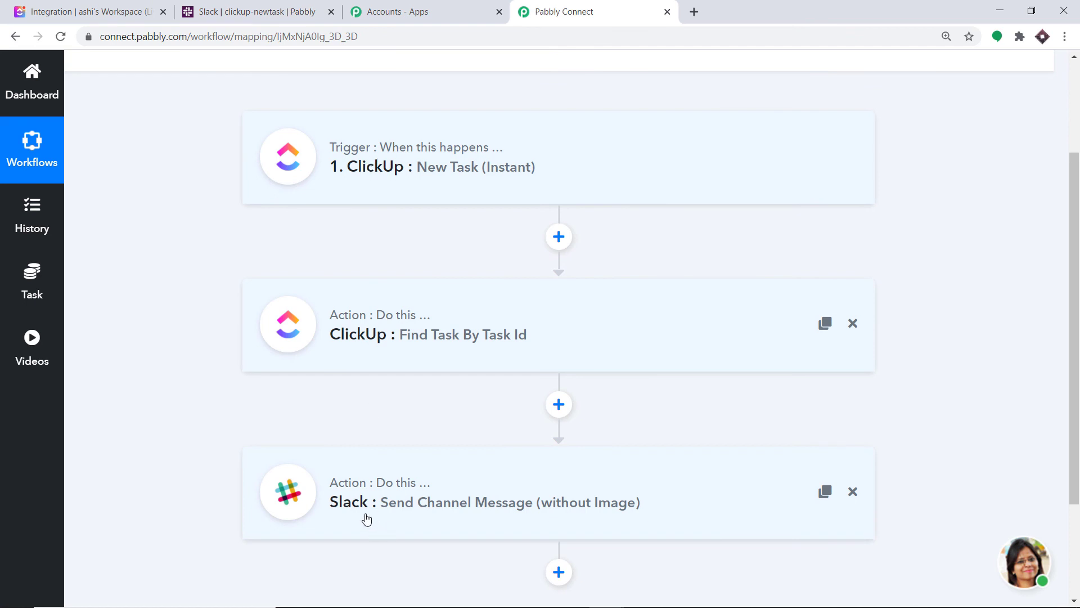
Create ClickUp task 'Bitcoin Mining' described 'Bitcoin is over 26,000 $', then view its Slack post
left_click(88, 10)
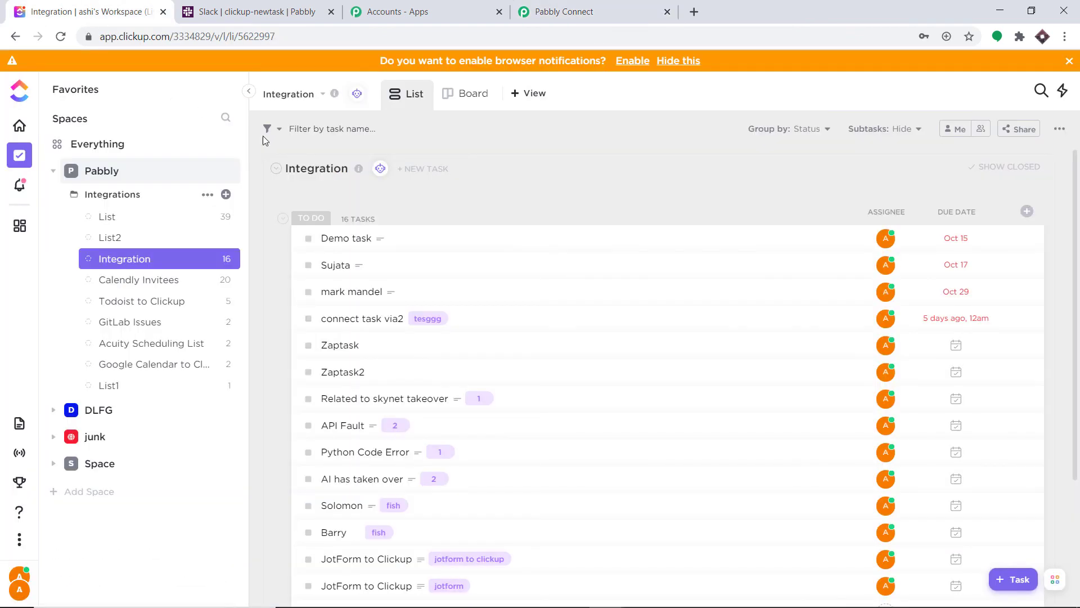
left_click(1014, 578)
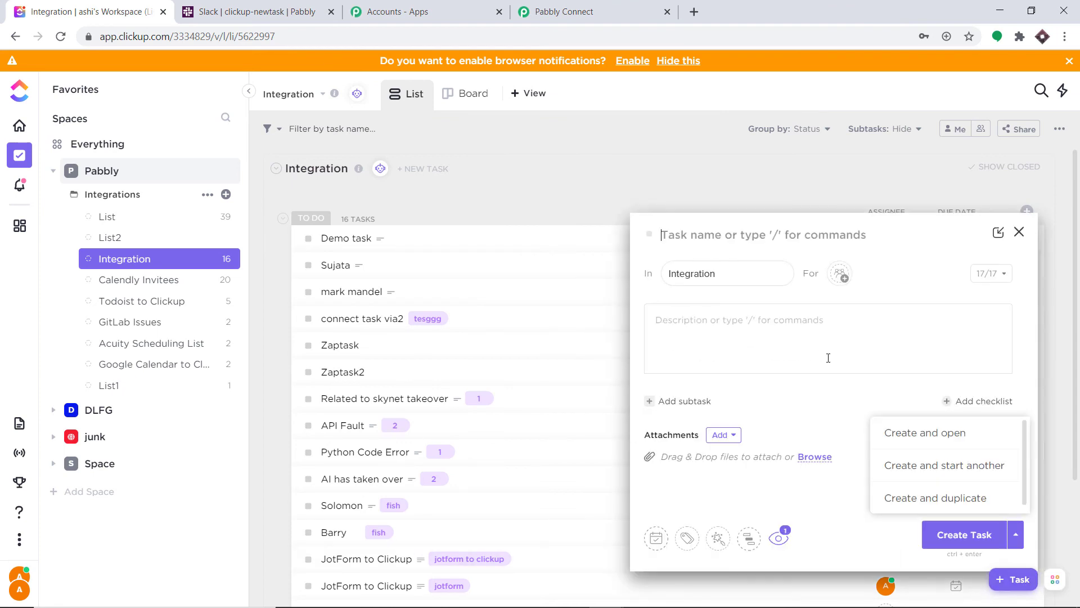
type("Bitcoin Mining")
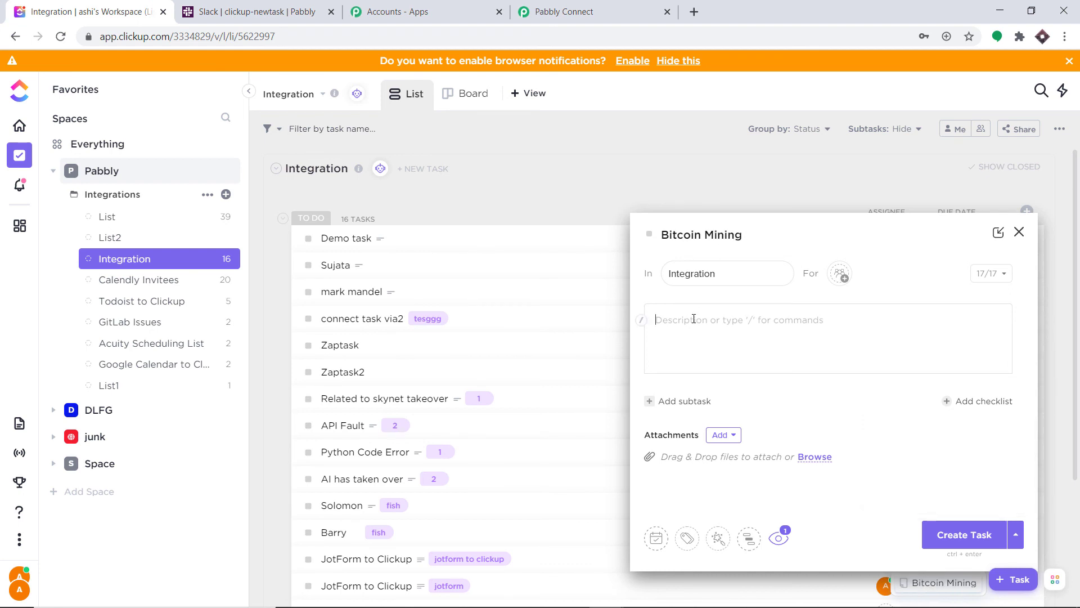
type("Bitcoin is over 25")
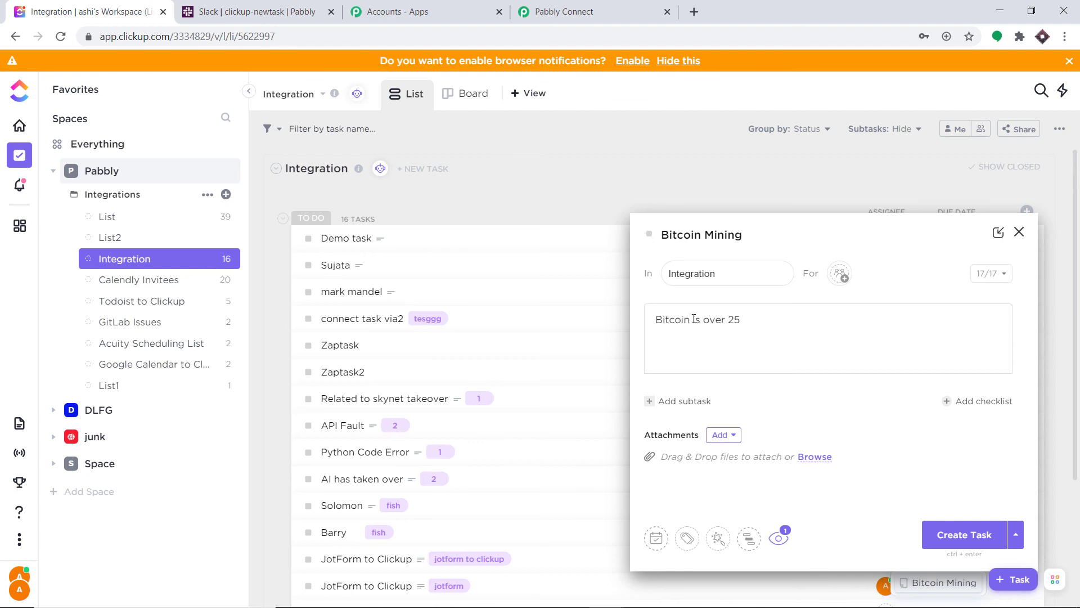
key("BackSpace")
type("6,000 $")
left_click(936, 535)
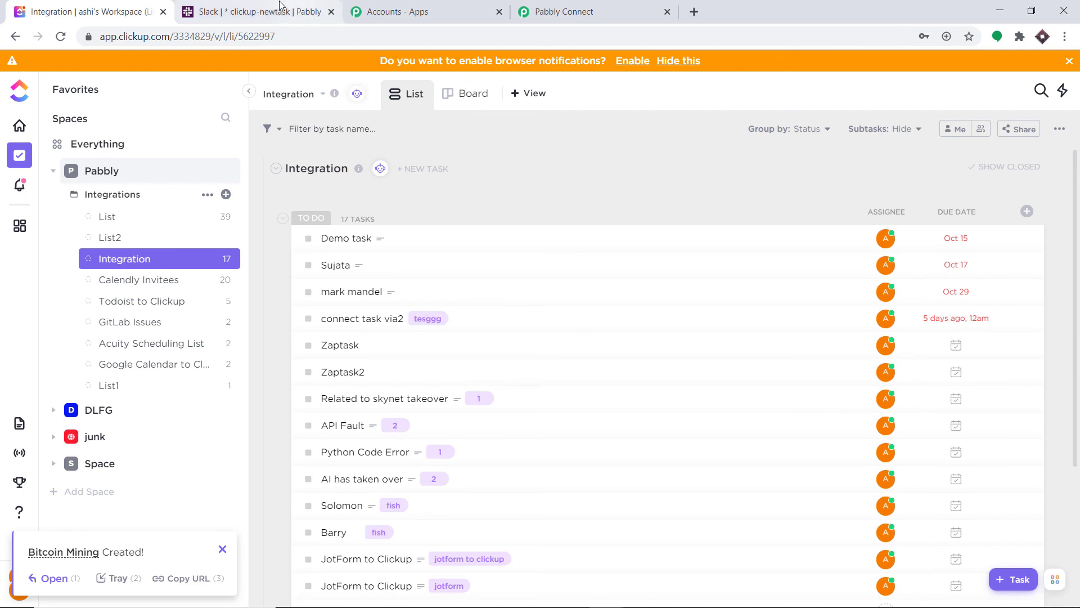
left_click(258, 6)
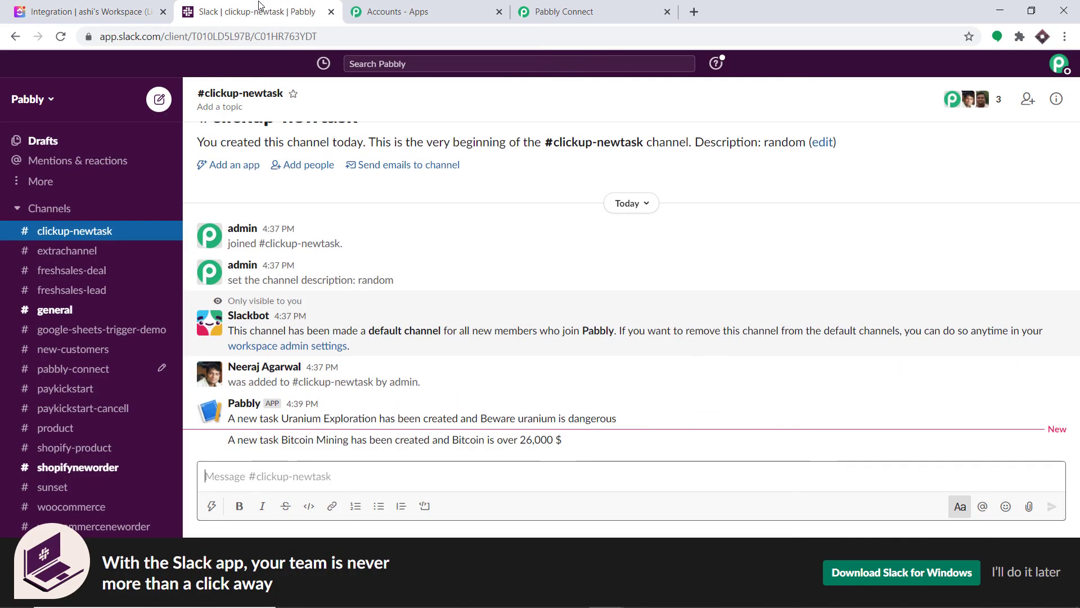